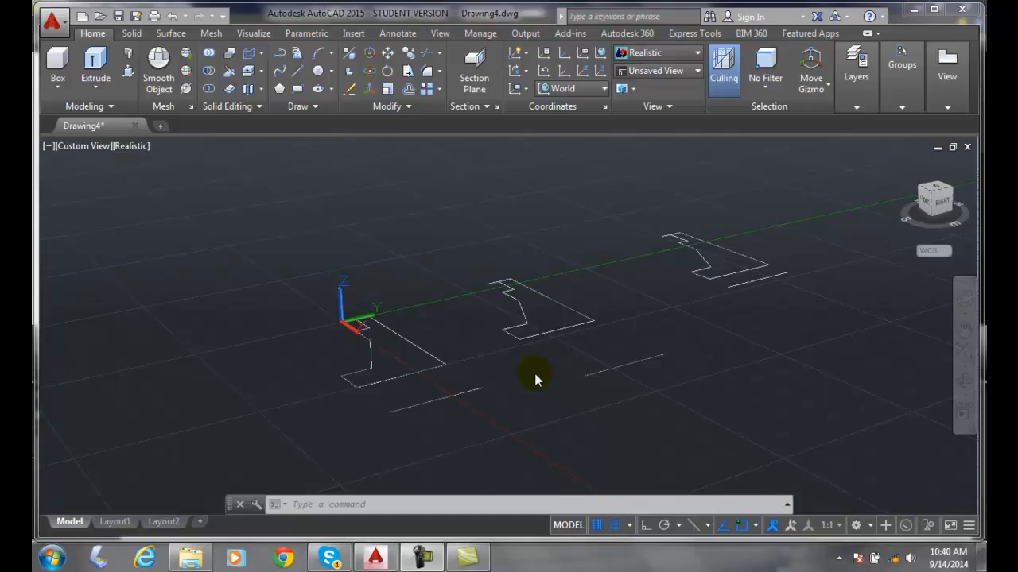
- Revolve the profile at the origin a full 360 degrees about its adjacent axis line
click(94, 90)
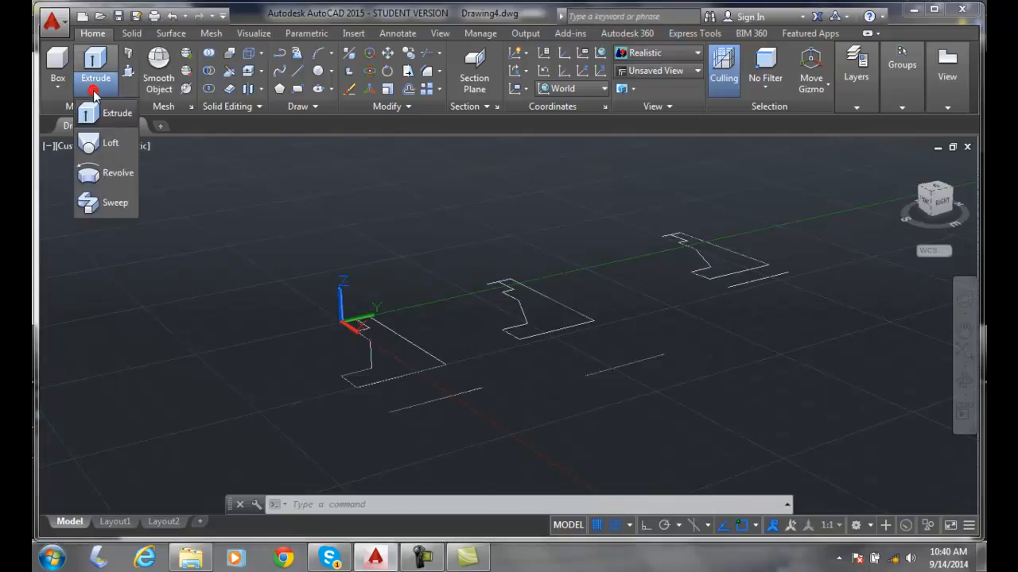
click(103, 173)
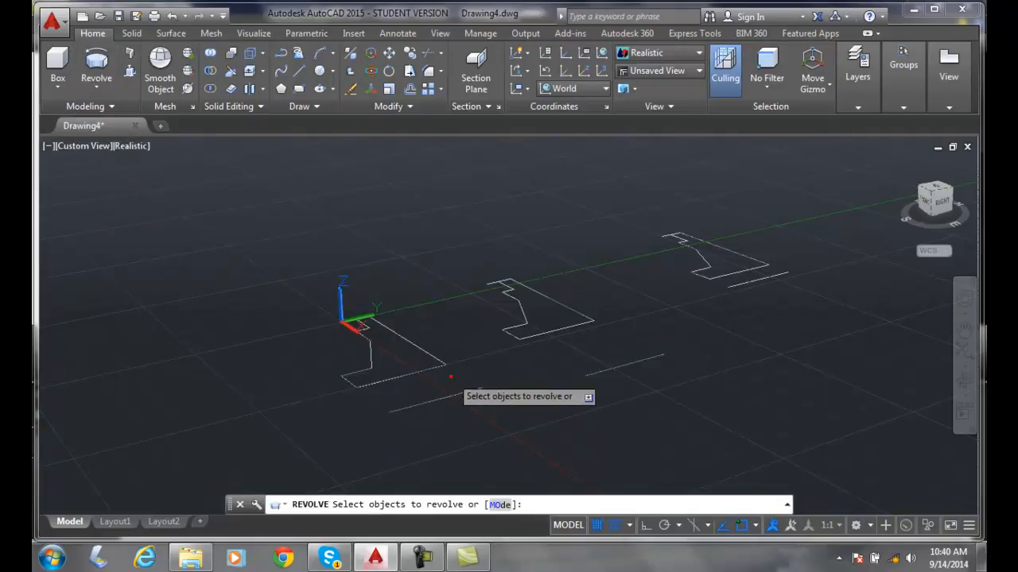
click(451, 376)
click(324, 297)
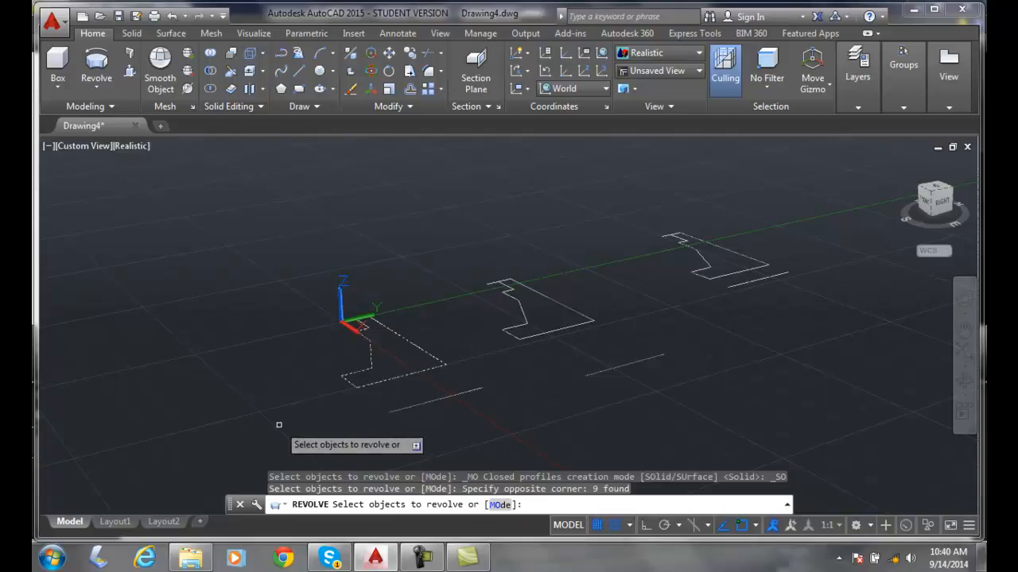
key(Return)
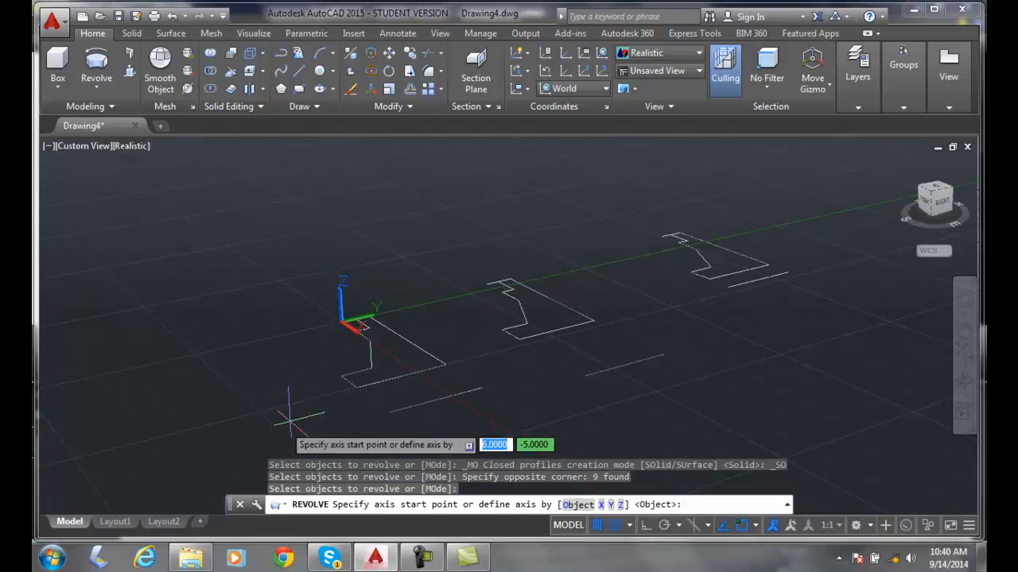
click(389, 412)
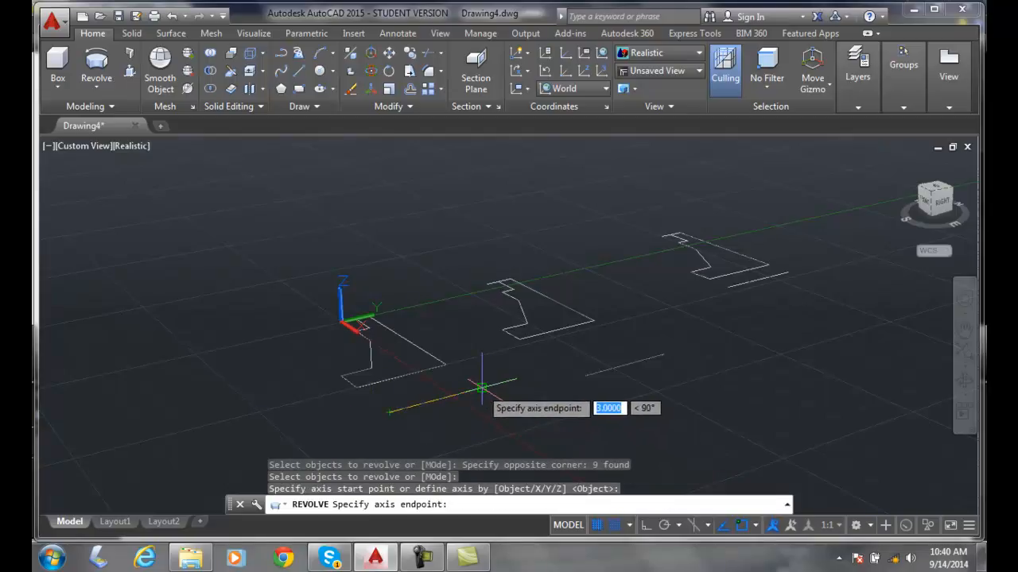
click(481, 387)
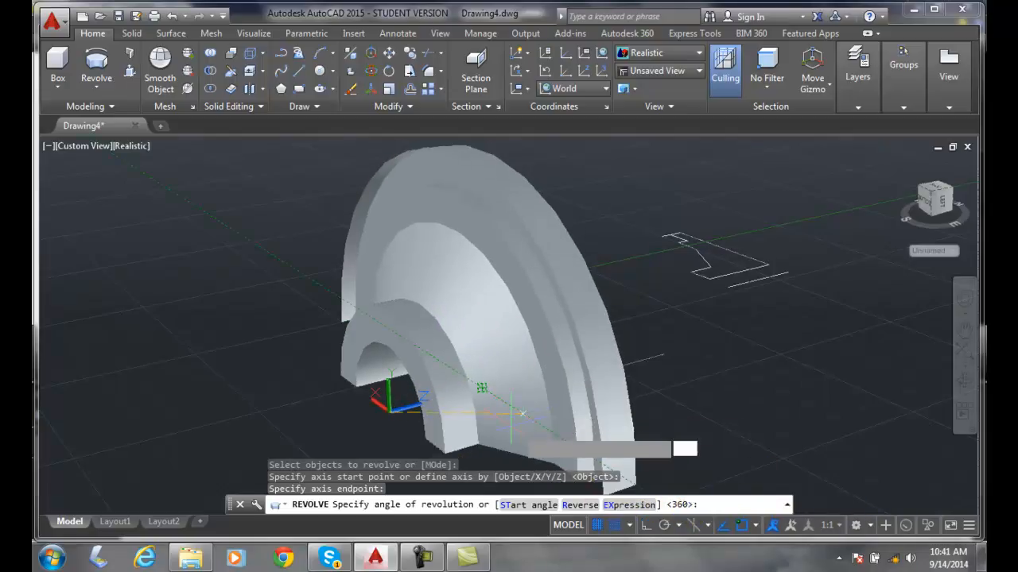
key(Return)
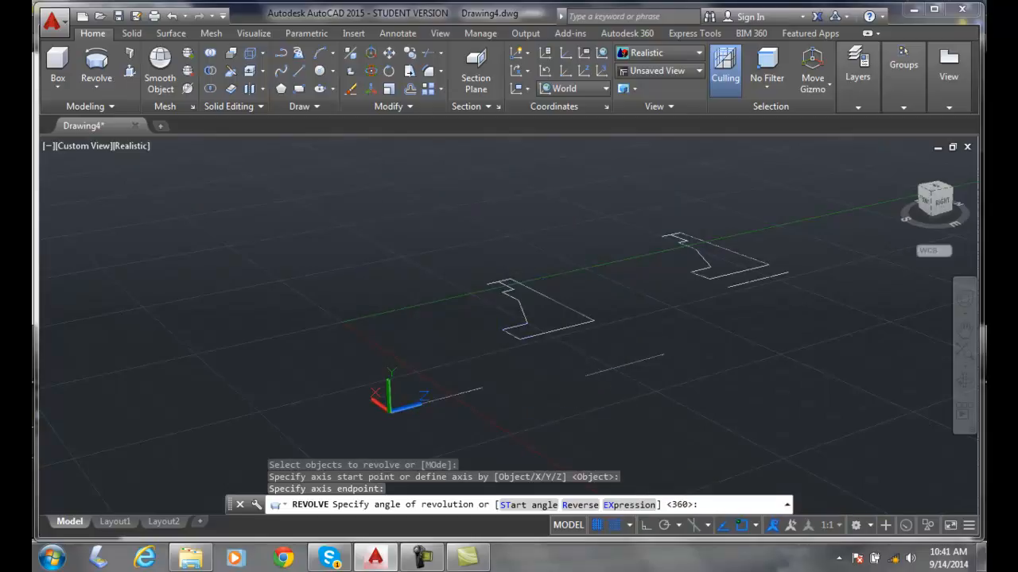
scroll(581, 339, down, 3)
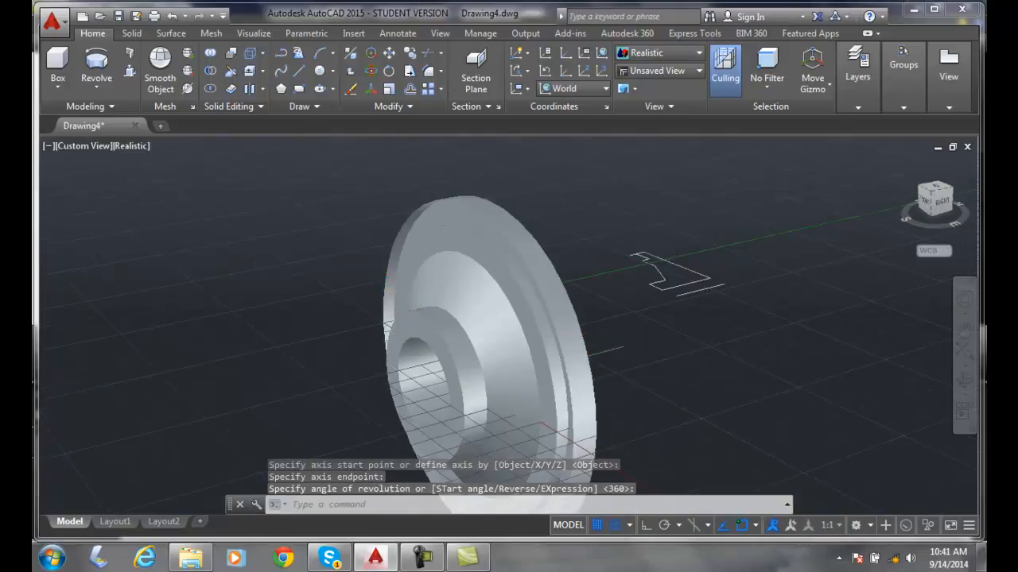
- Erase all the revolved surfaces and the first axis line in the SE Isometric view, keeping the profile outline
click(919, 188)
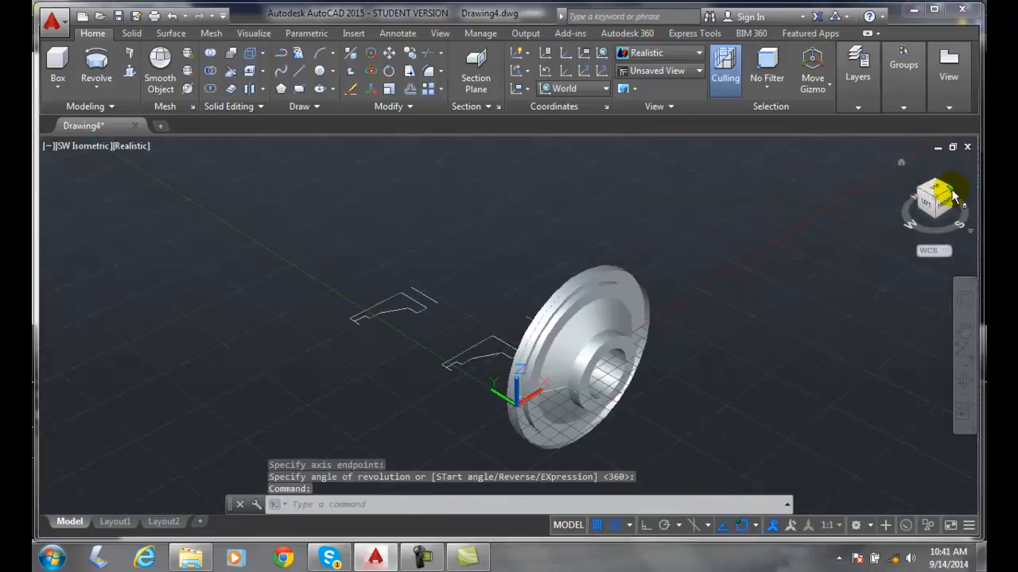
click(953, 195)
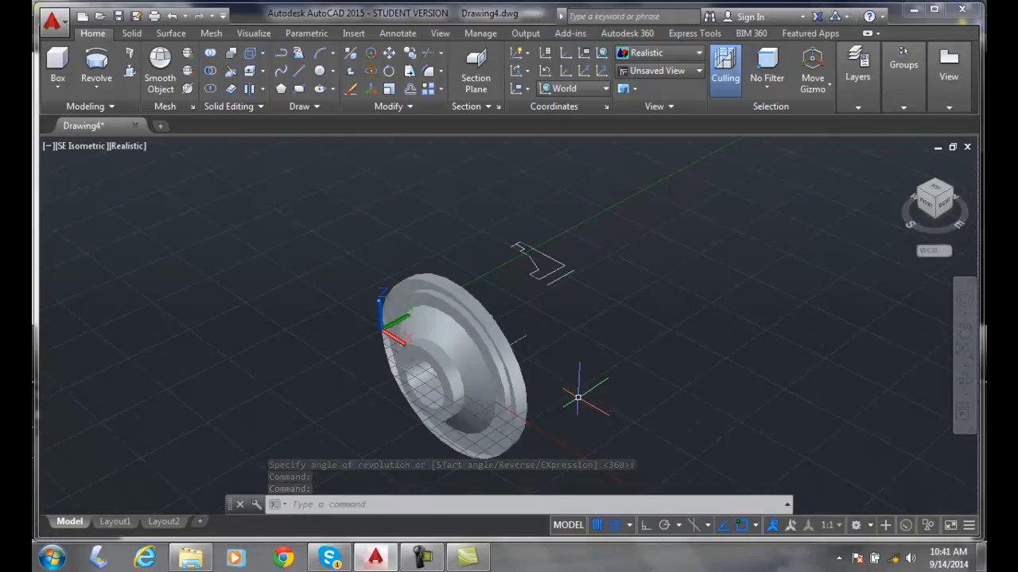
text(e)
key(Return)
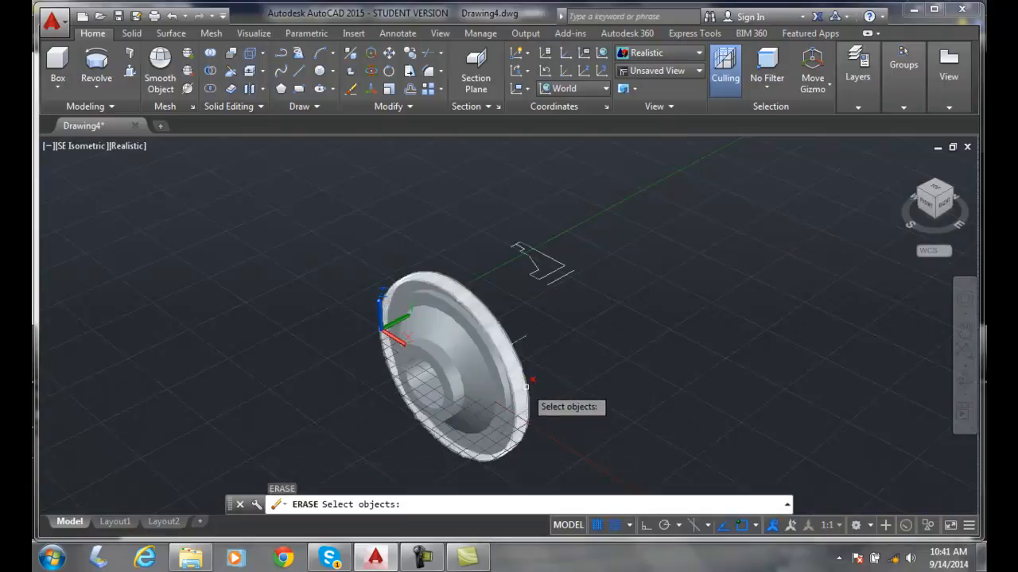
click(526, 388)
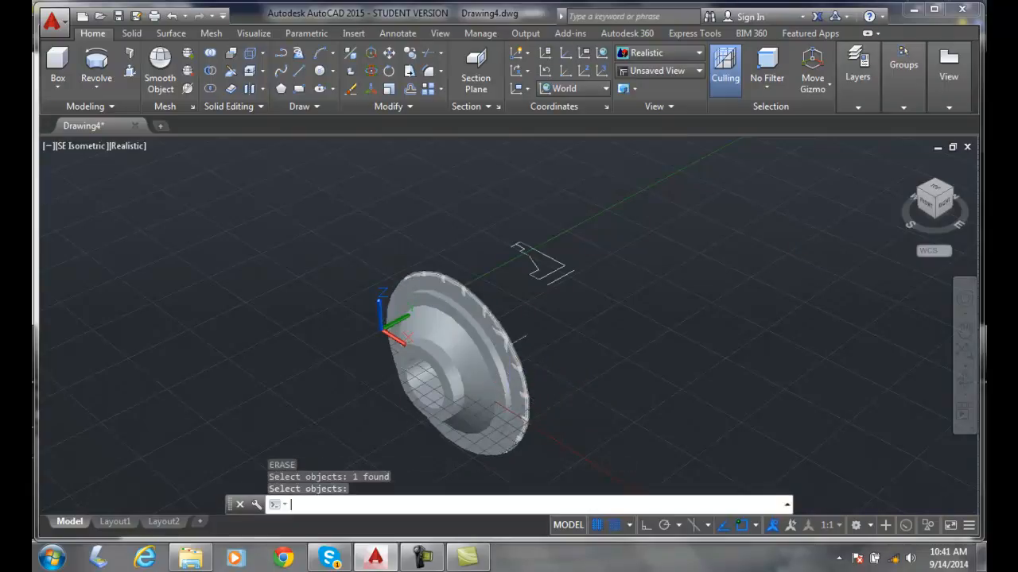
key(Return)
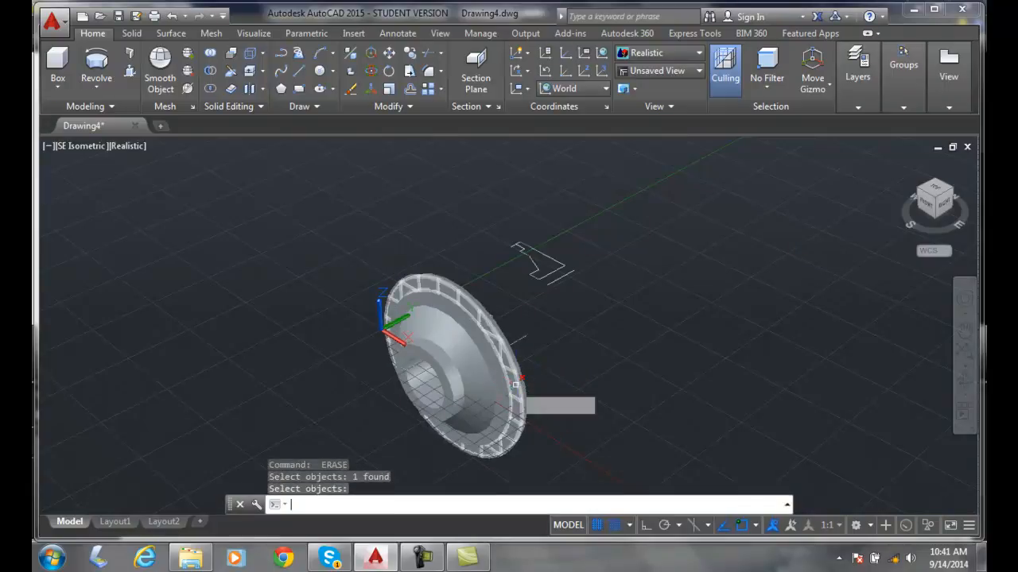
key(Return)
click(535, 399)
click(481, 376)
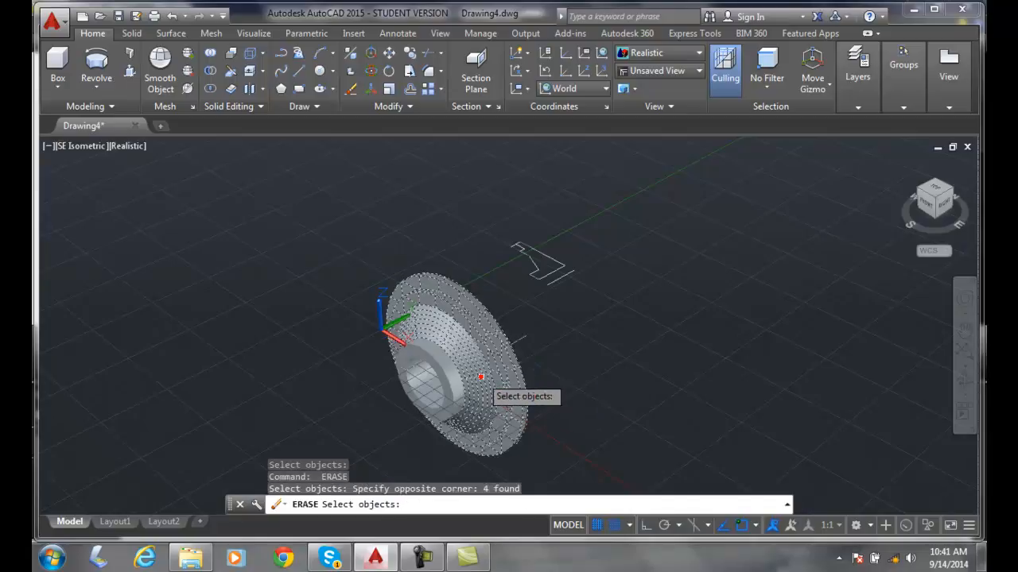
key(Return)
key(Return)
click(473, 397)
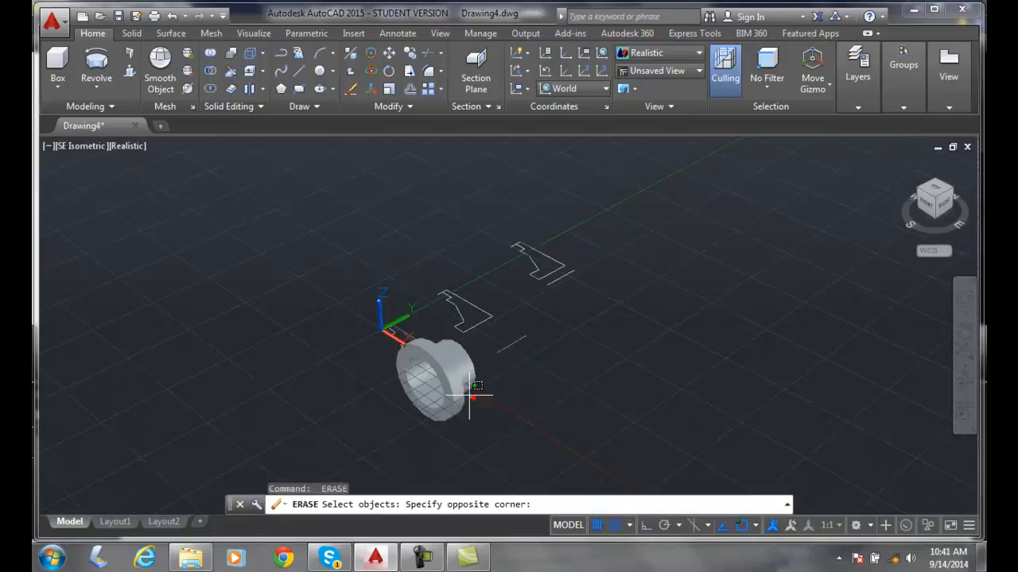
click(402, 386)
key(Return)
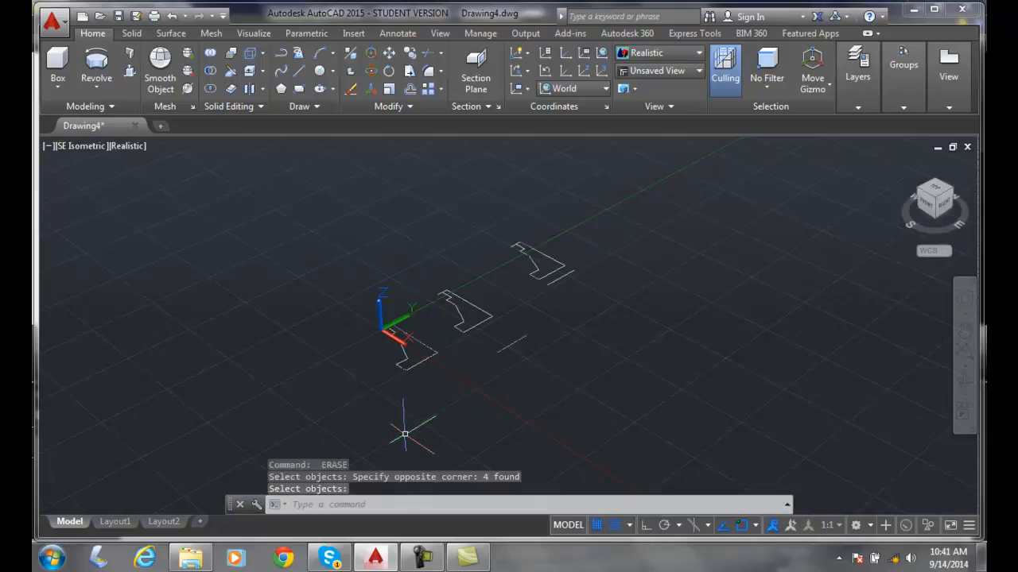
scroll(482, 386, up, 3)
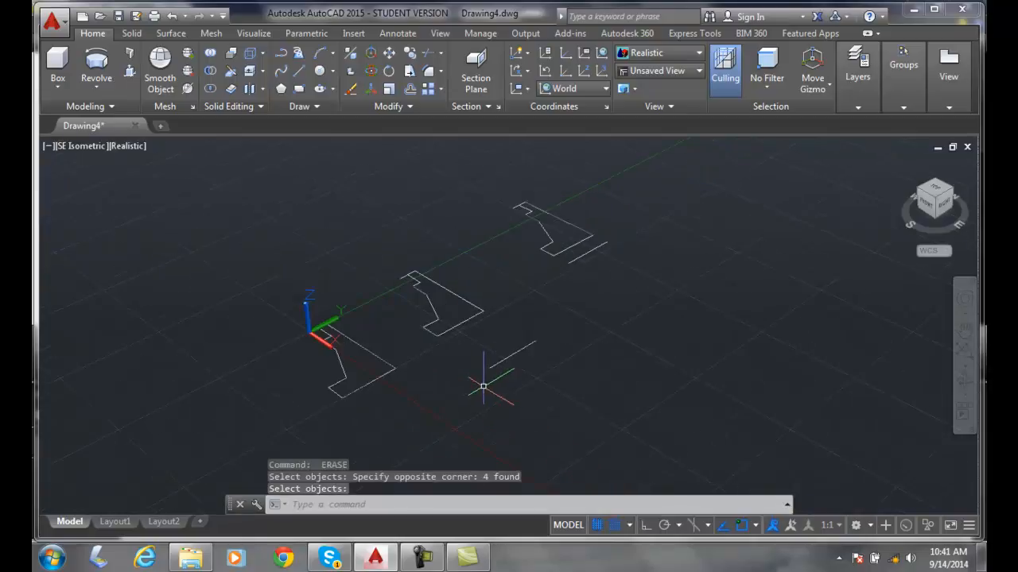
key(Escape)
key(Escape)
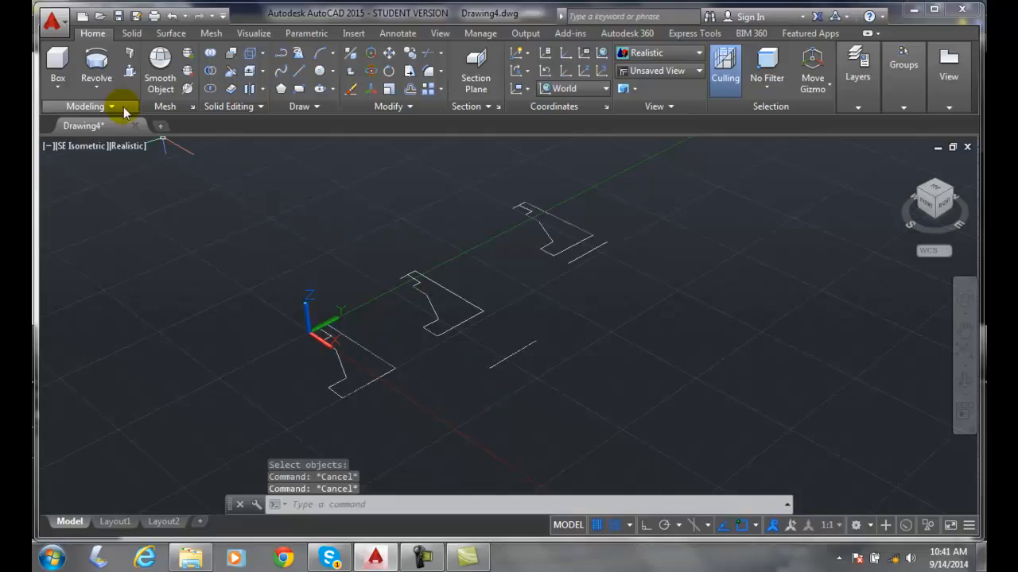
click(96, 64)
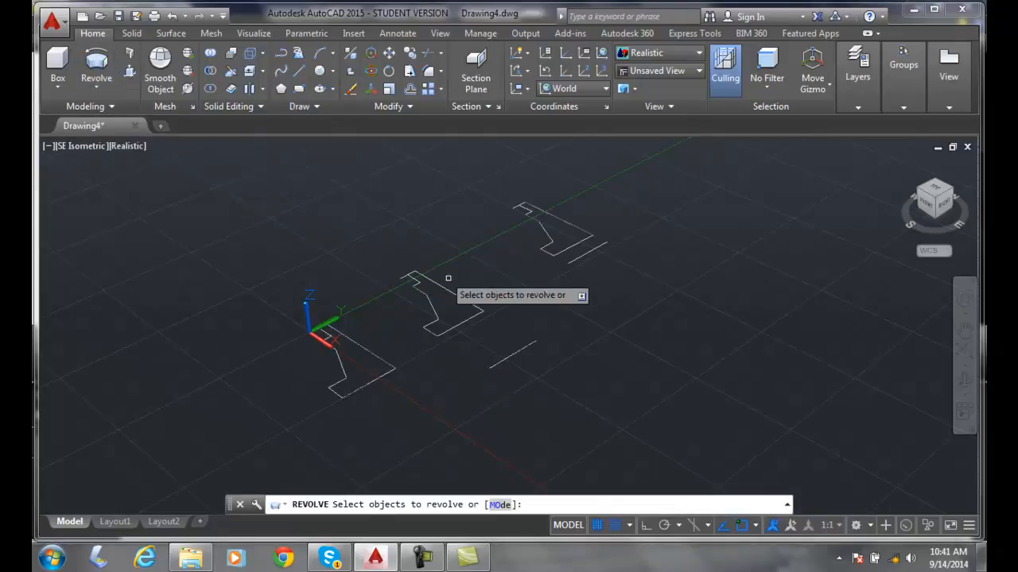
click(492, 338)
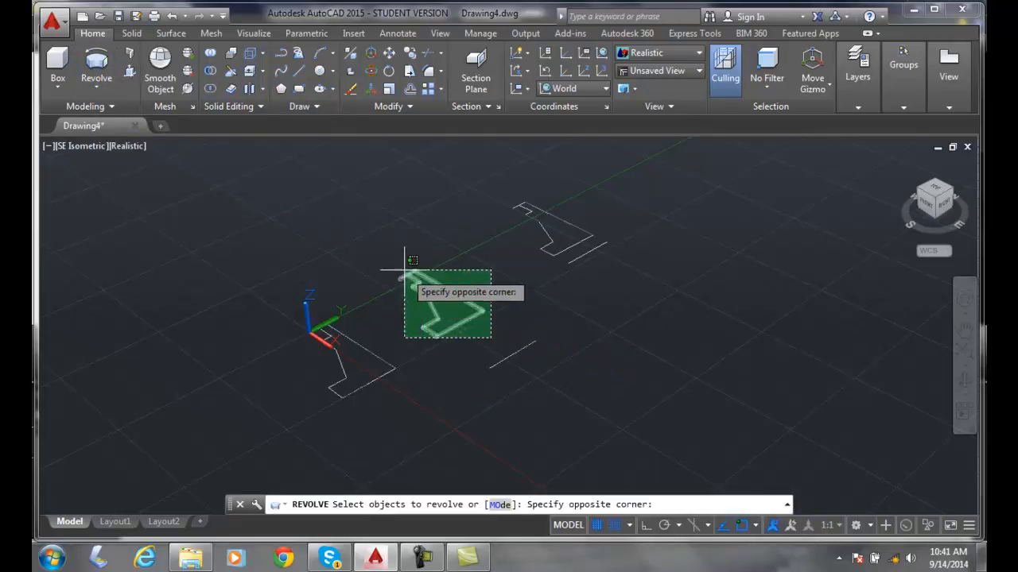
click(412, 251)
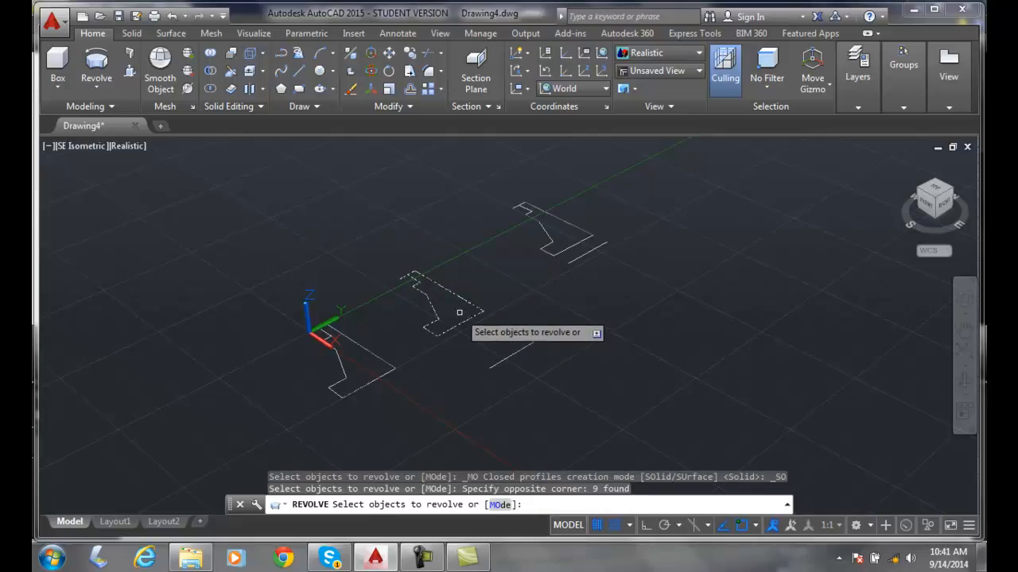
shift+click(410, 276)
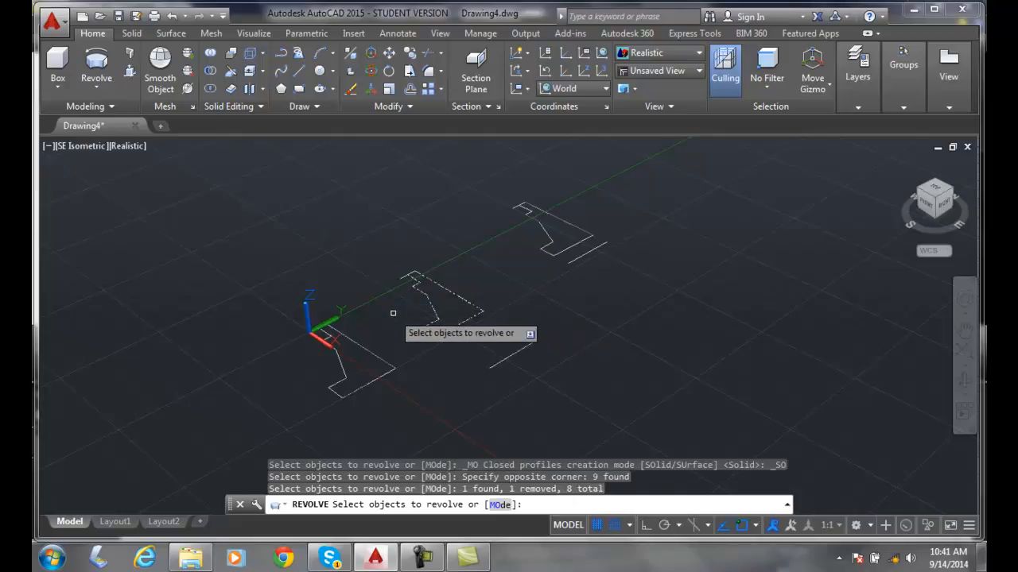
key(Return)
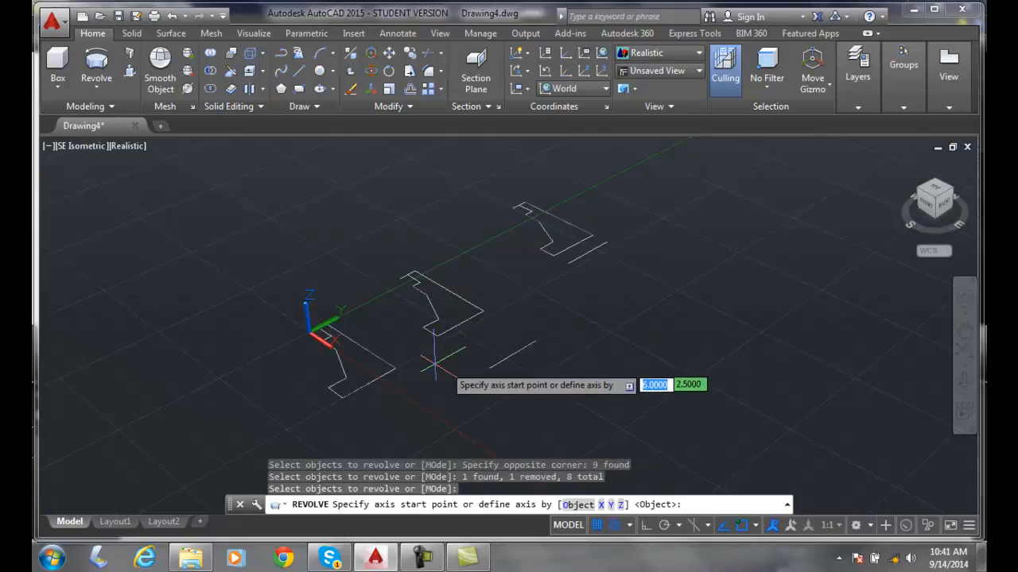
key(Escape)
- Erase the overhanging short edge at the end of the middle profile and draw a new line closing the gap
scroll(382, 318, up, 3)
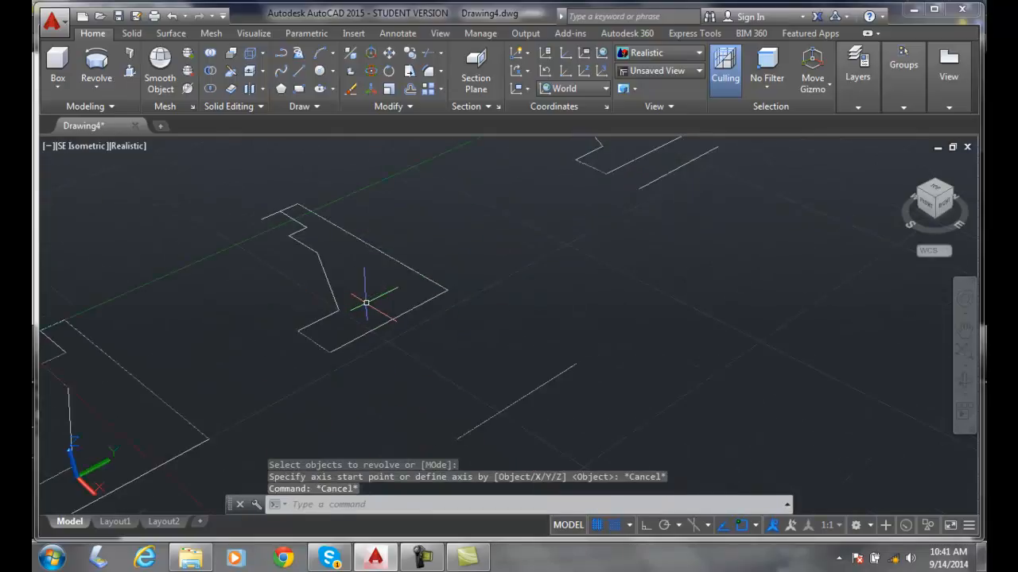
text(e)
key(Return)
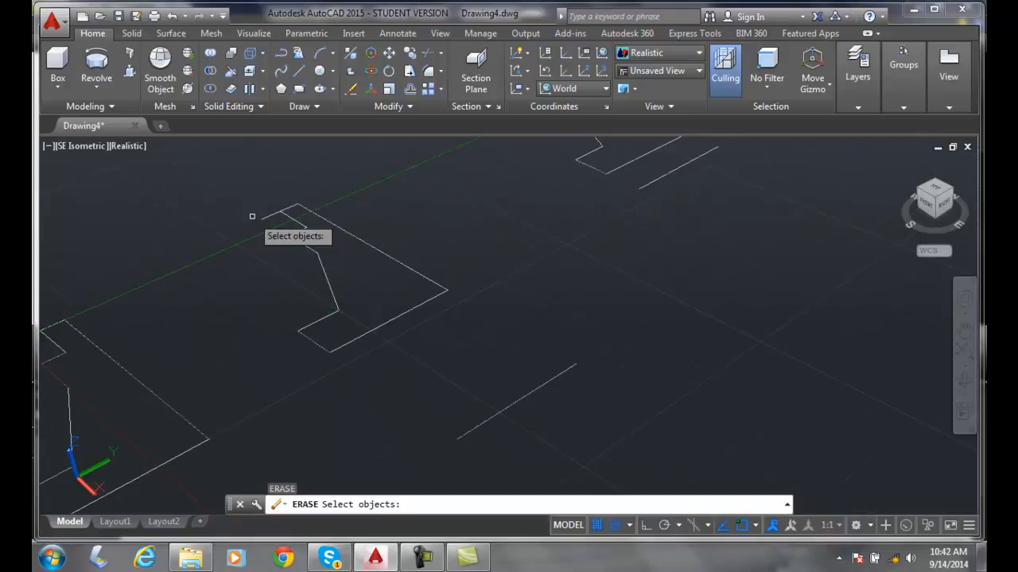
click(262, 215)
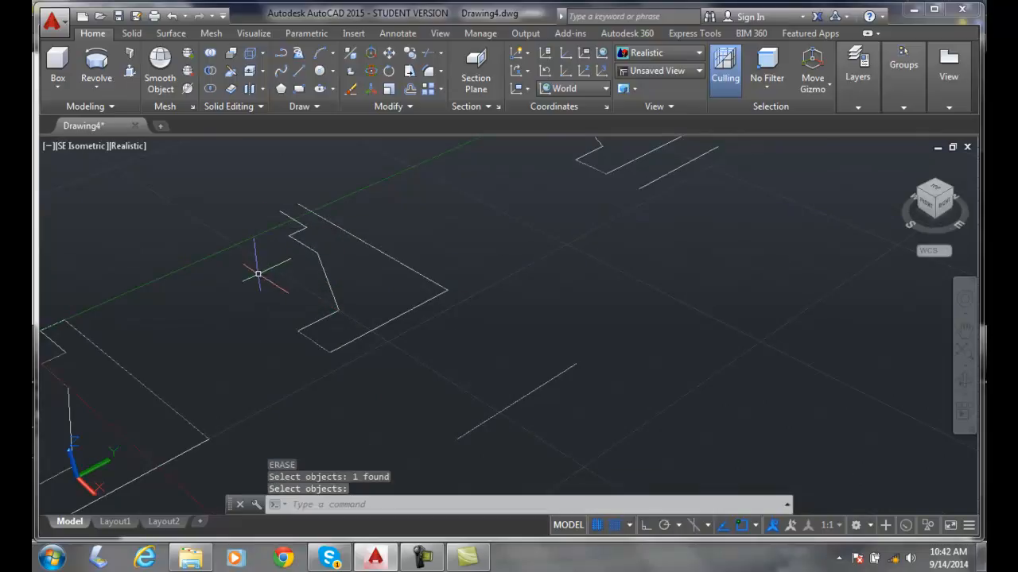
click(299, 71)
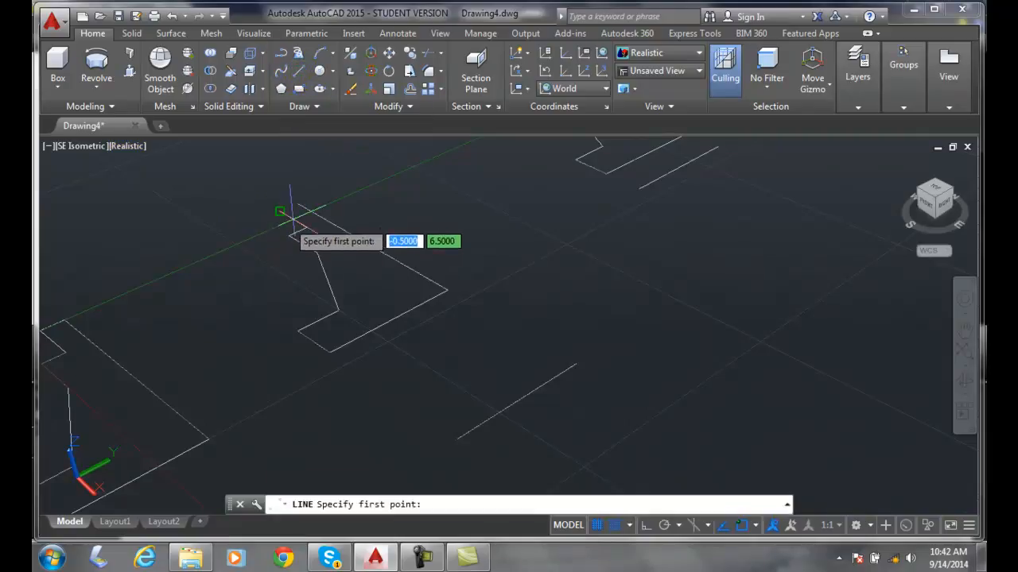
click(296, 208)
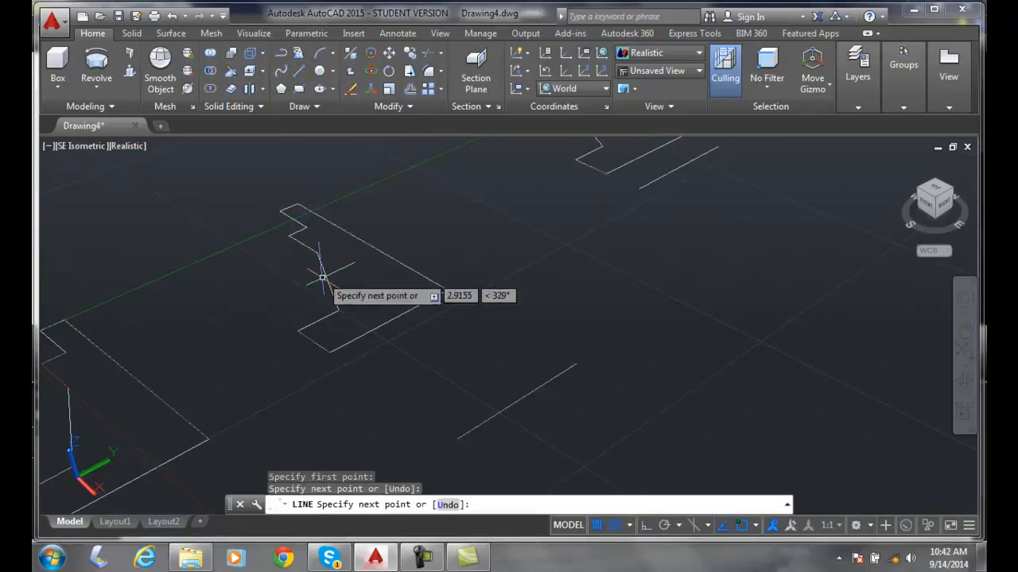
key(Escape)
scroll(477, 345, down, 2)
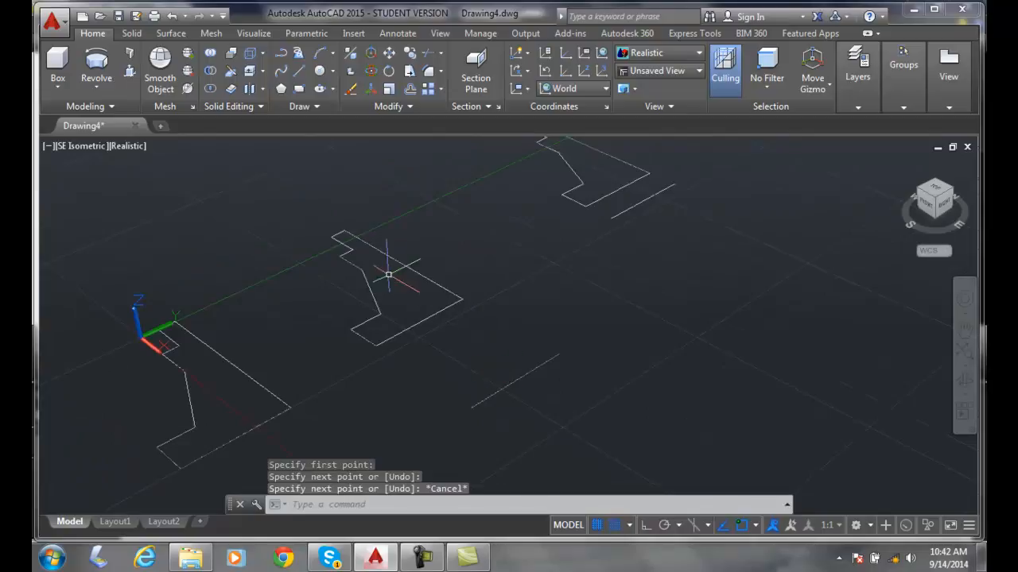
- Revolve the closed middle profile 270 degrees about the axis line beside it
click(96, 63)
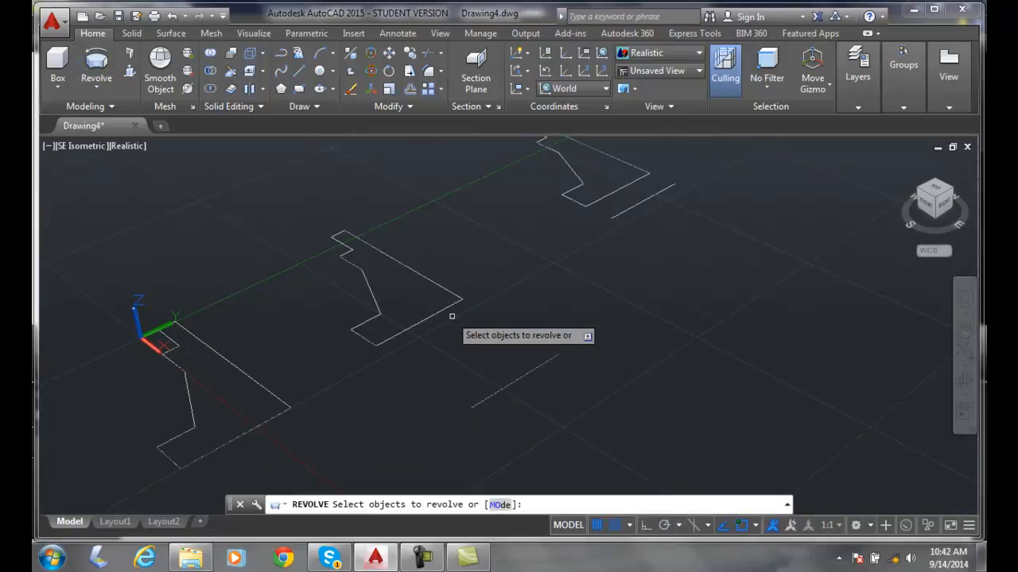
click(483, 334)
click(318, 213)
key(Return)
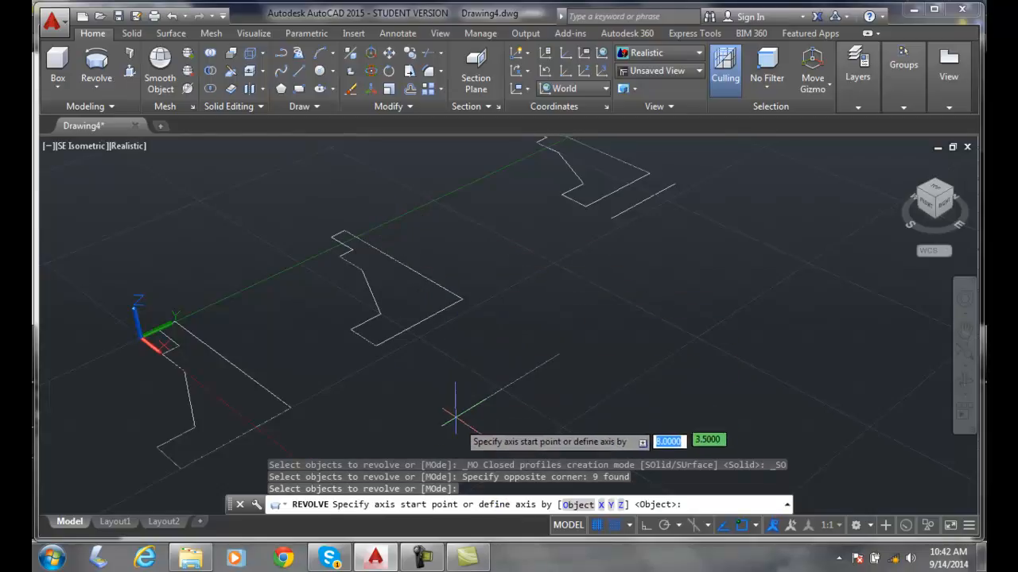
click(455, 415)
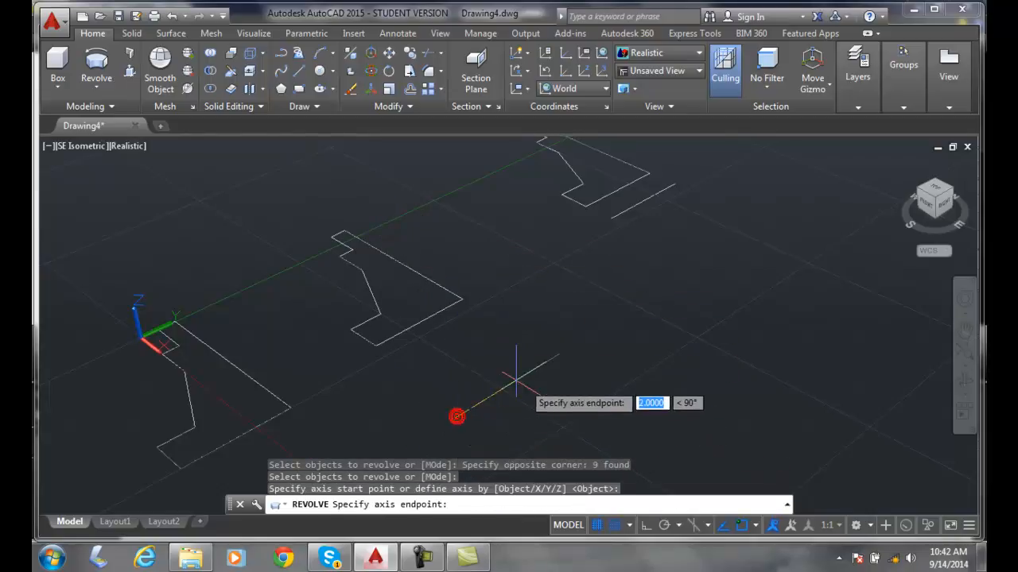
click(563, 359)
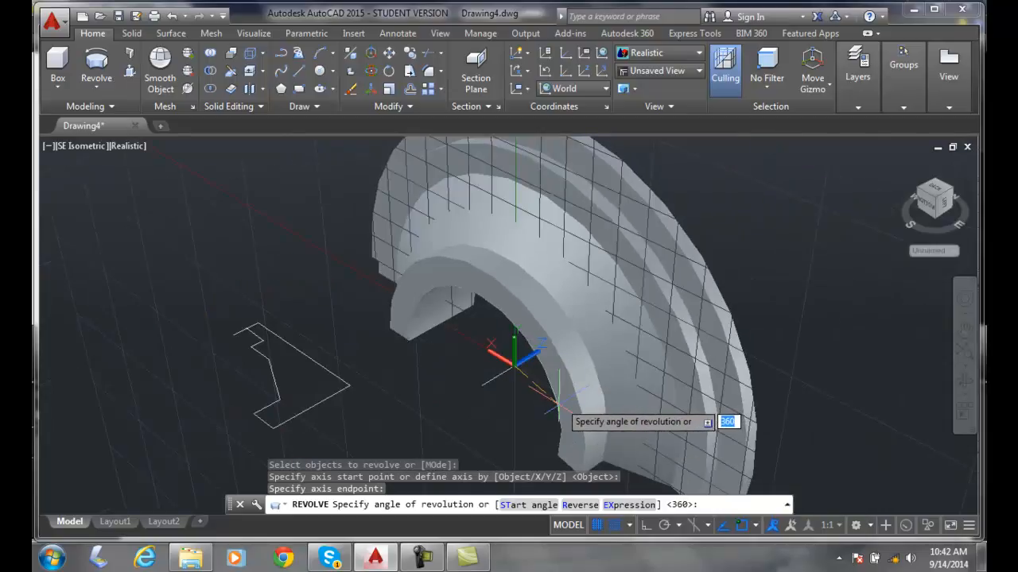
text(270)
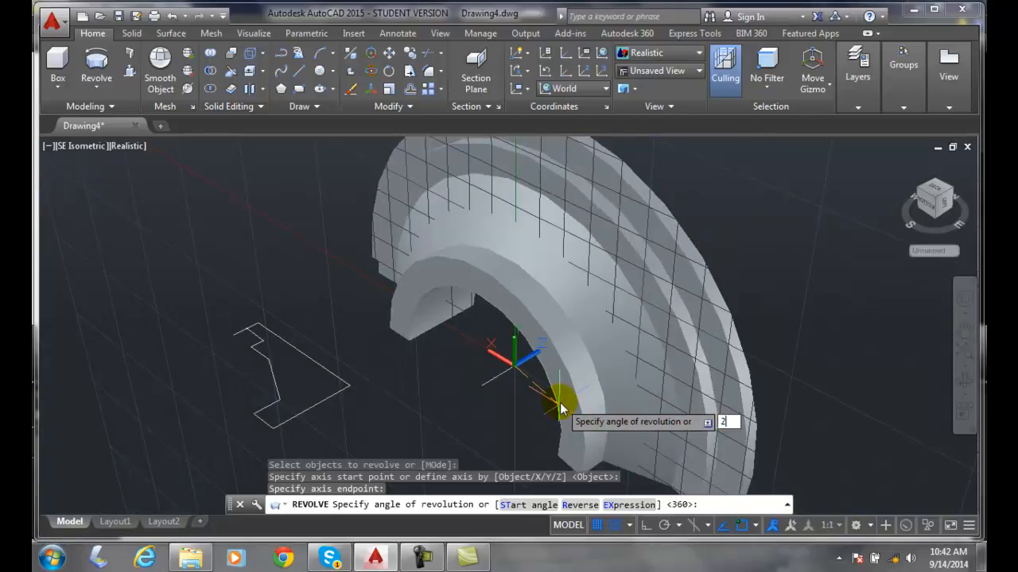
key(Return)
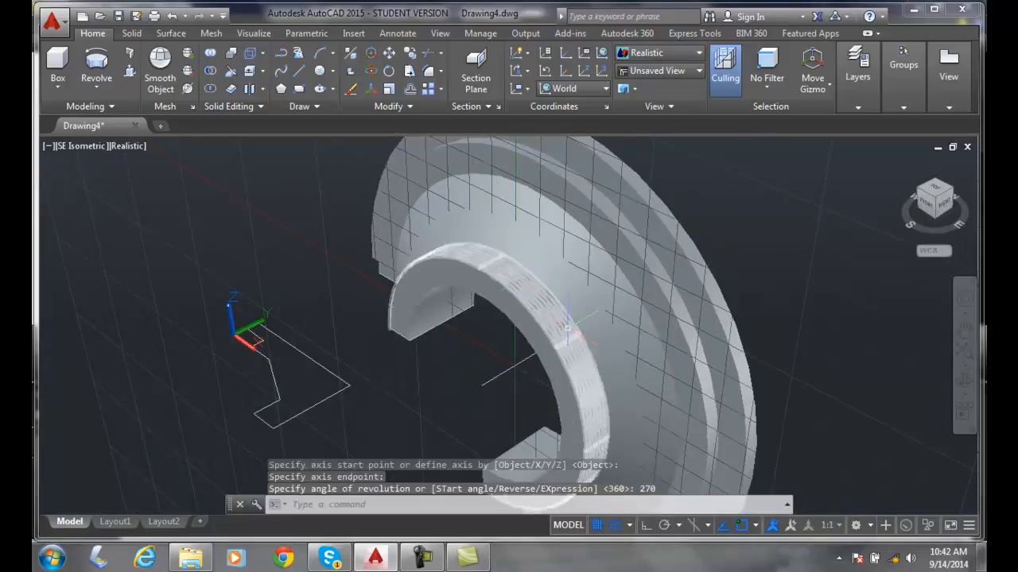
- Erase all the surfaces of the 270-degree revolve, keeping the middle profile outline and its axis line
click(549, 502)
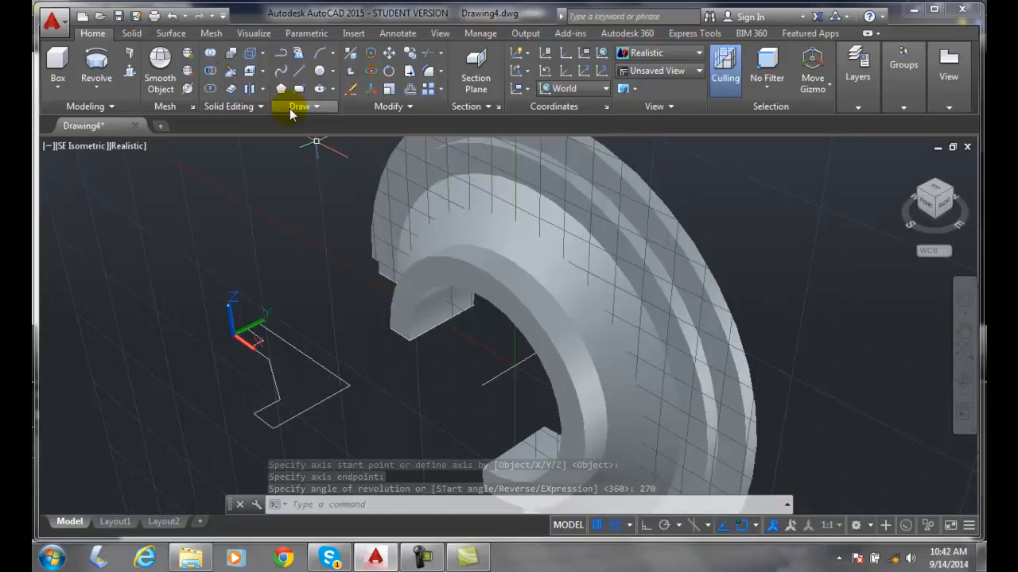
click(352, 89)
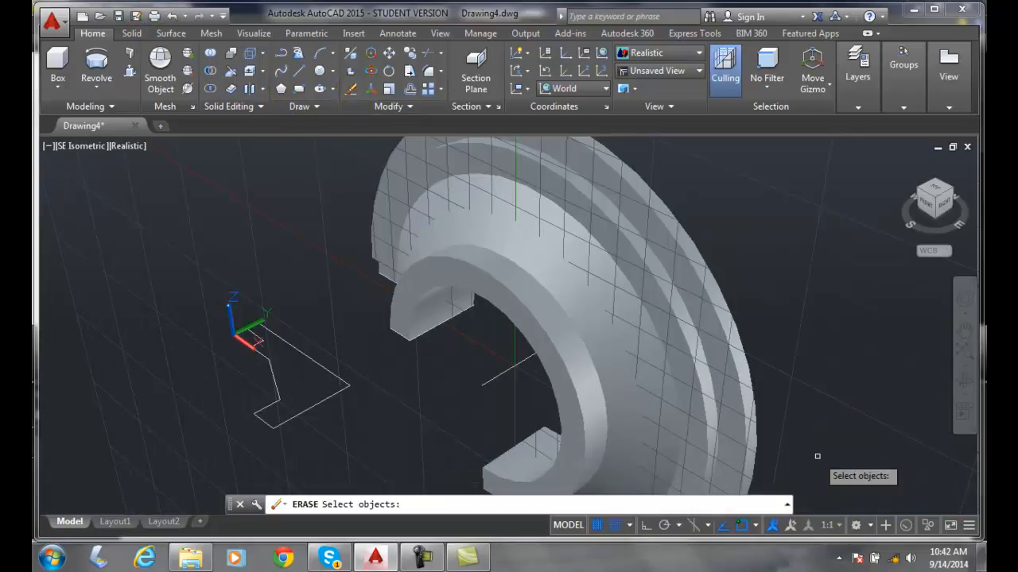
click(816, 456)
click(558, 397)
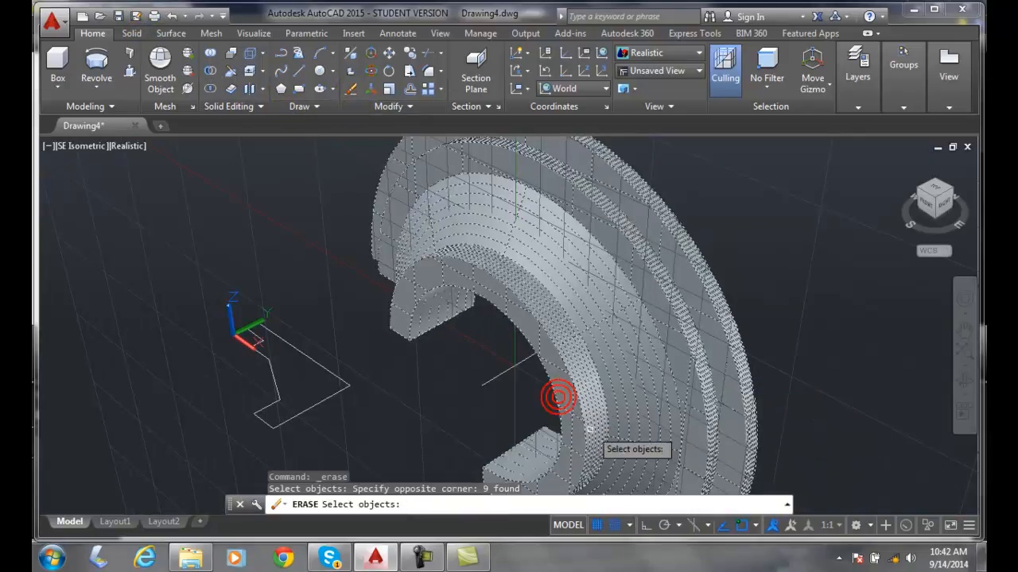
key(Return)
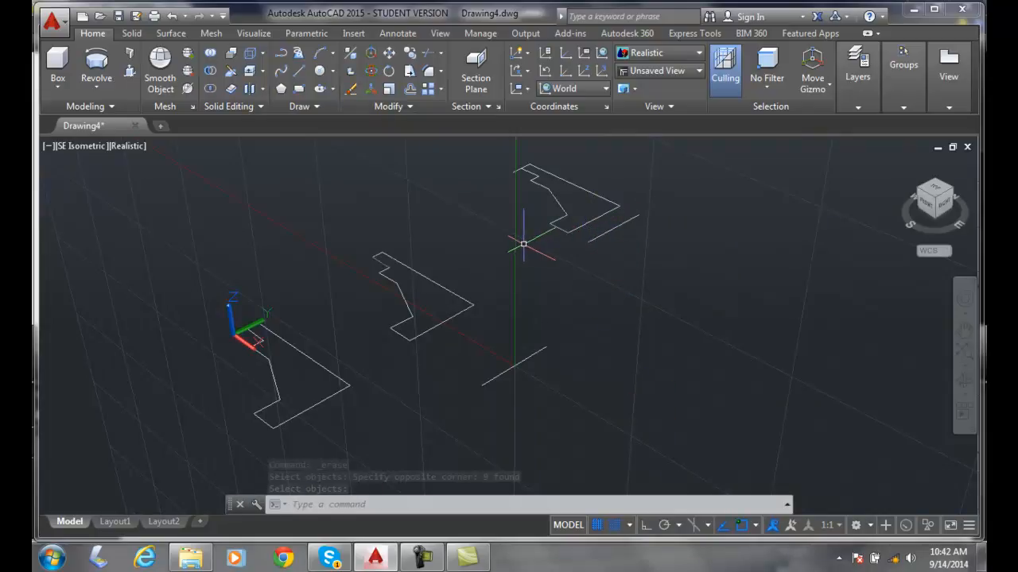
- Erase the overhanging short edge at the end of the farthest profile and draw a new line closing the gap
scroll(517, 240, up, 3)
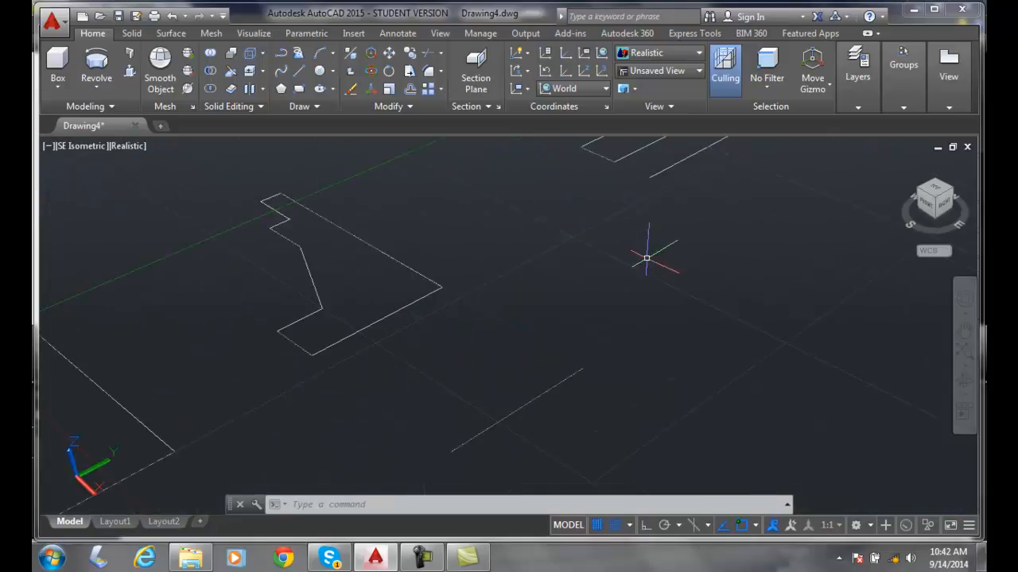
scroll(646, 265, down, 3)
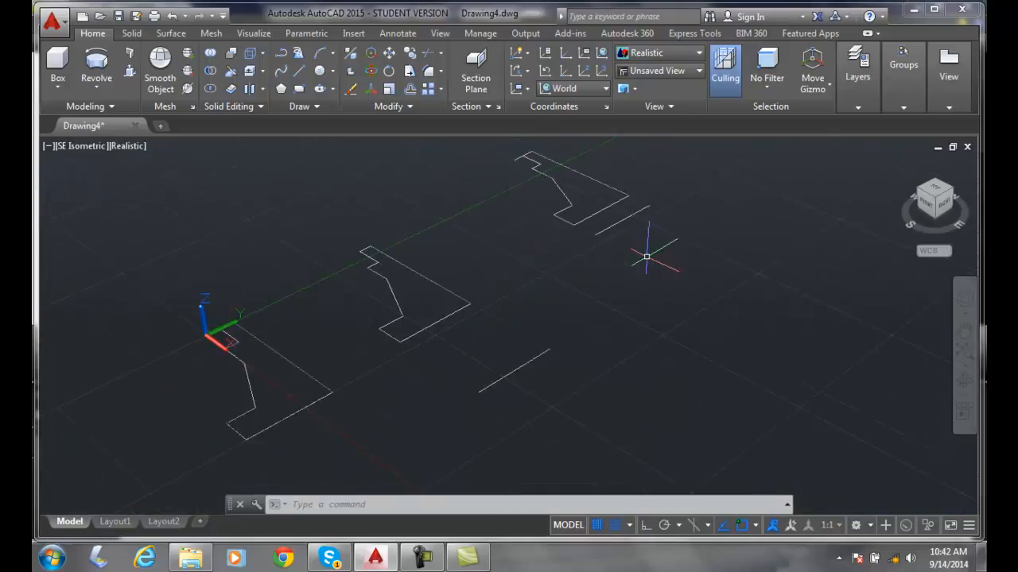
click(965, 330)
drag(654, 264, 610, 403)
scroll(610, 403, up, 3)
key(Escape)
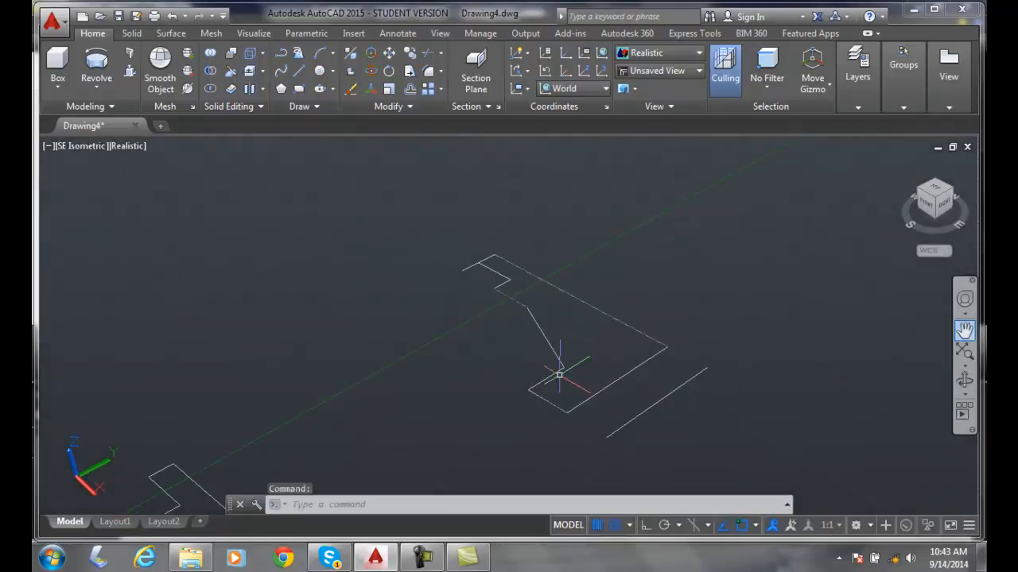
click(465, 270)
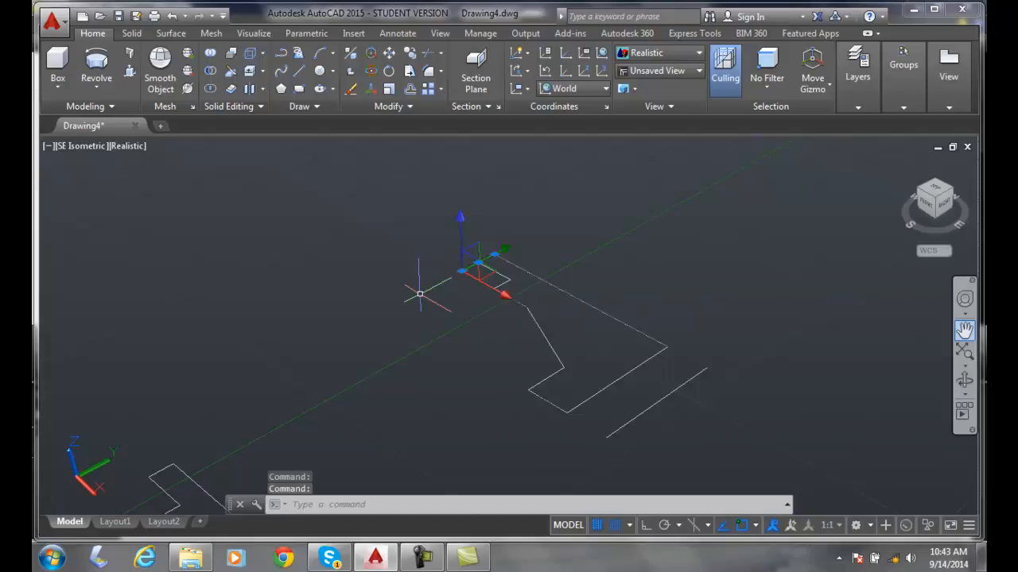
key(Delete)
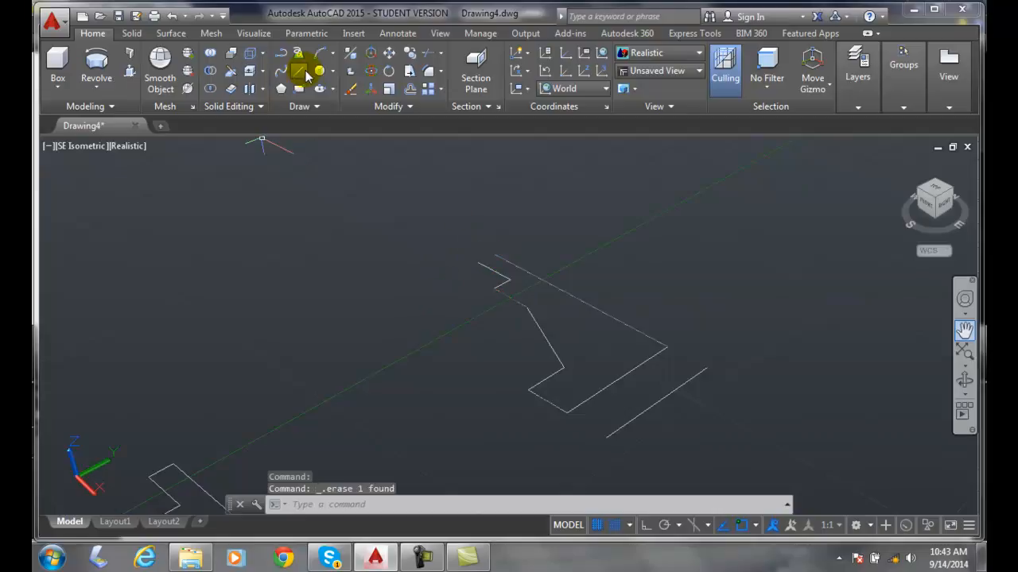
click(477, 263)
click(500, 256)
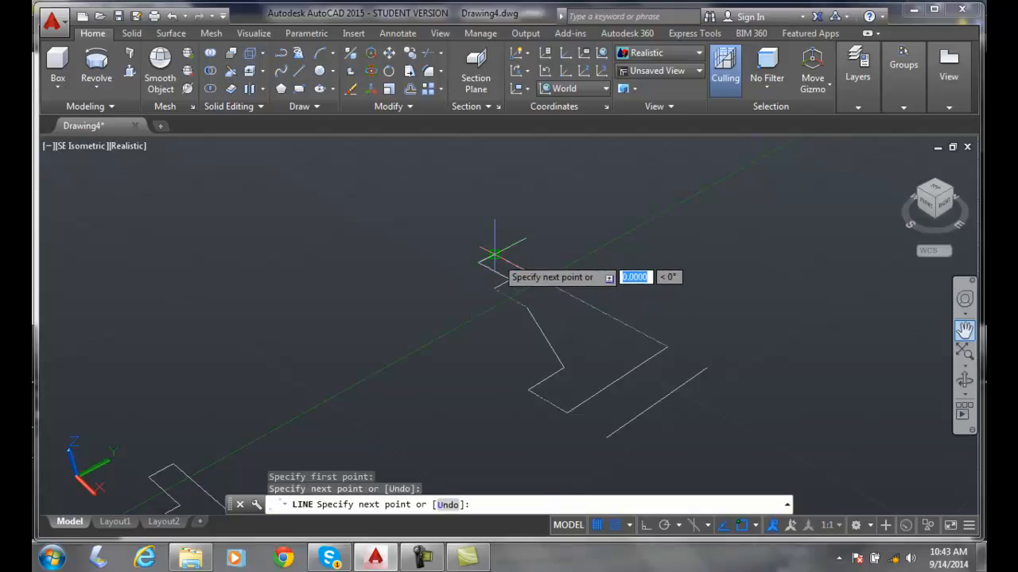
key(Return)
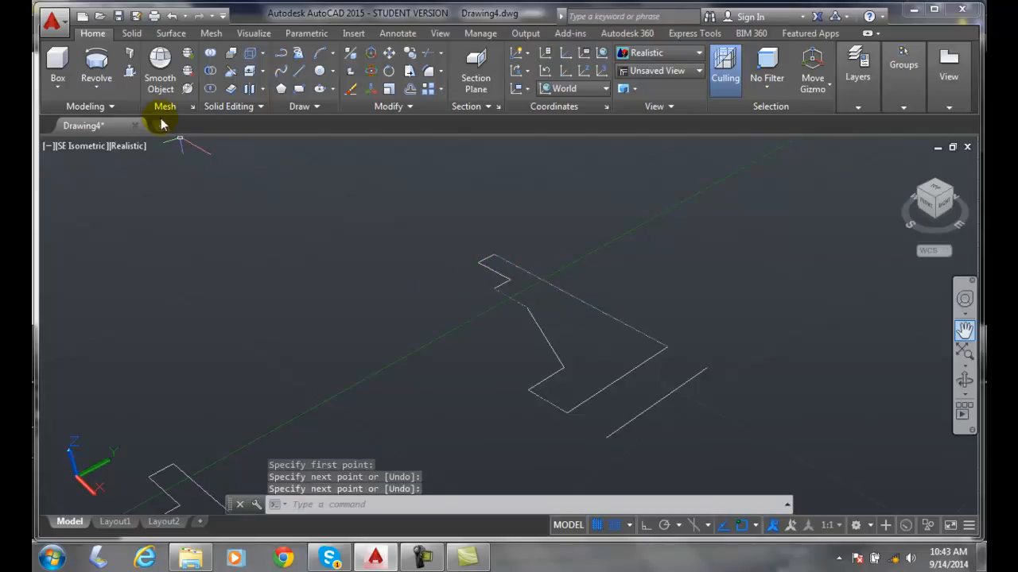
- Revolve all nine lines of the closed farthest profile 45 degrees about the axis line beside it
click(96, 62)
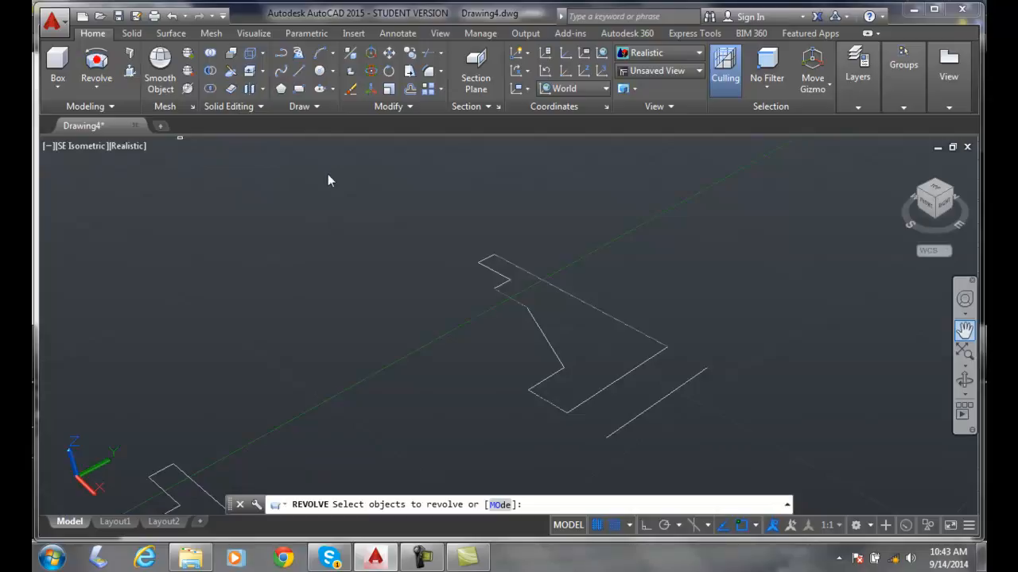
click(648, 373)
click(480, 238)
click(563, 425)
click(517, 367)
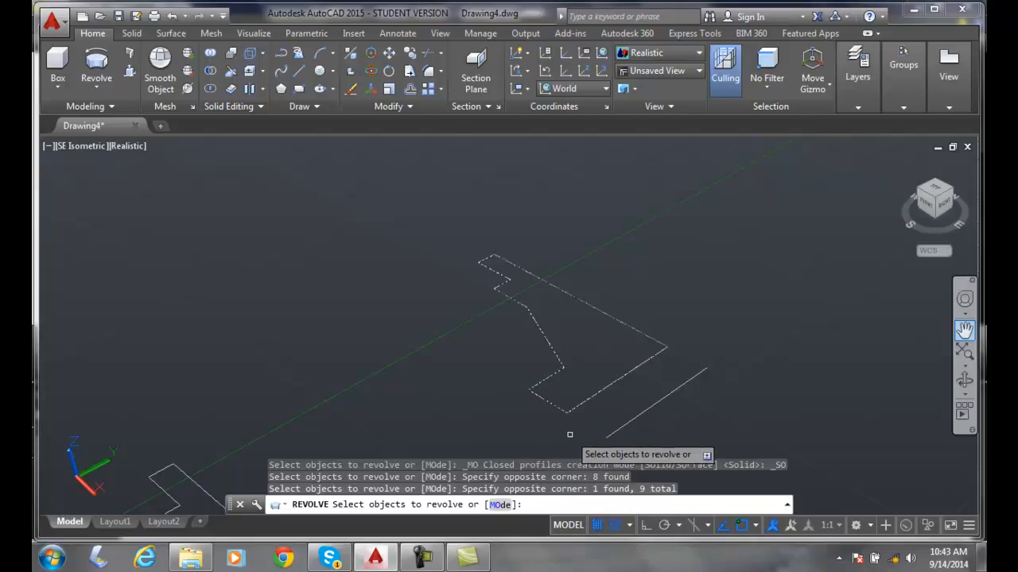
key(Return)
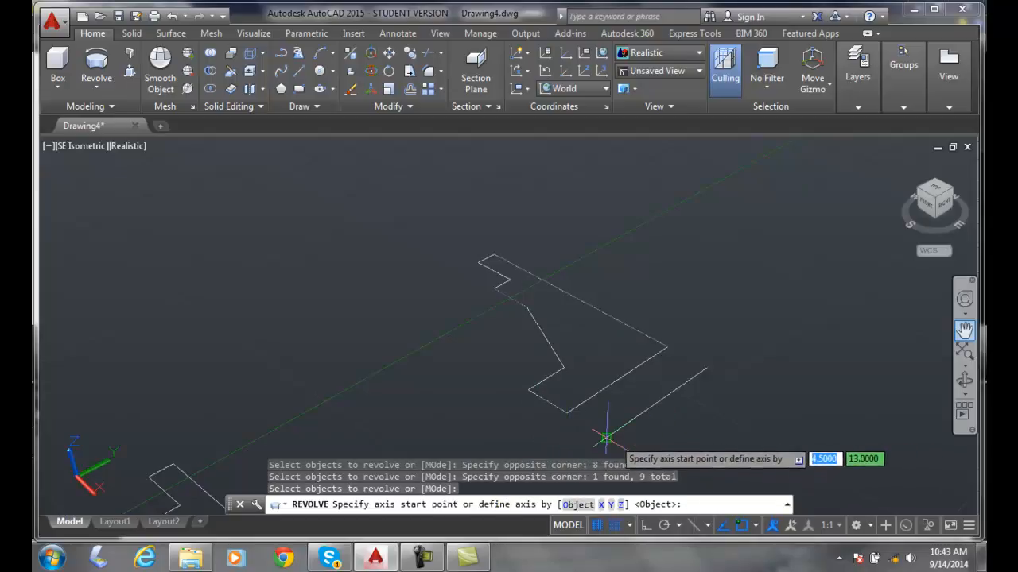
click(606, 436)
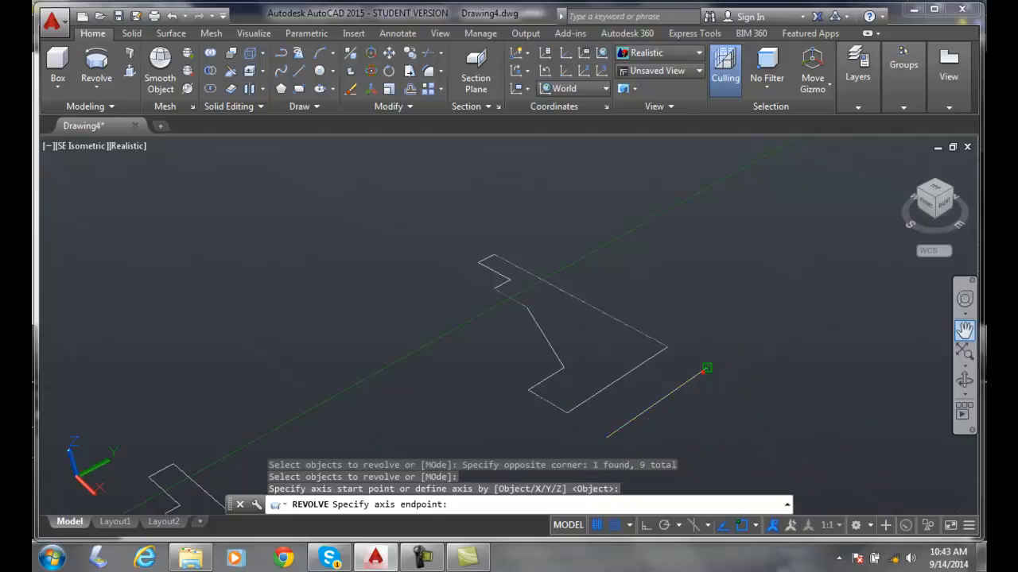
click(707, 370)
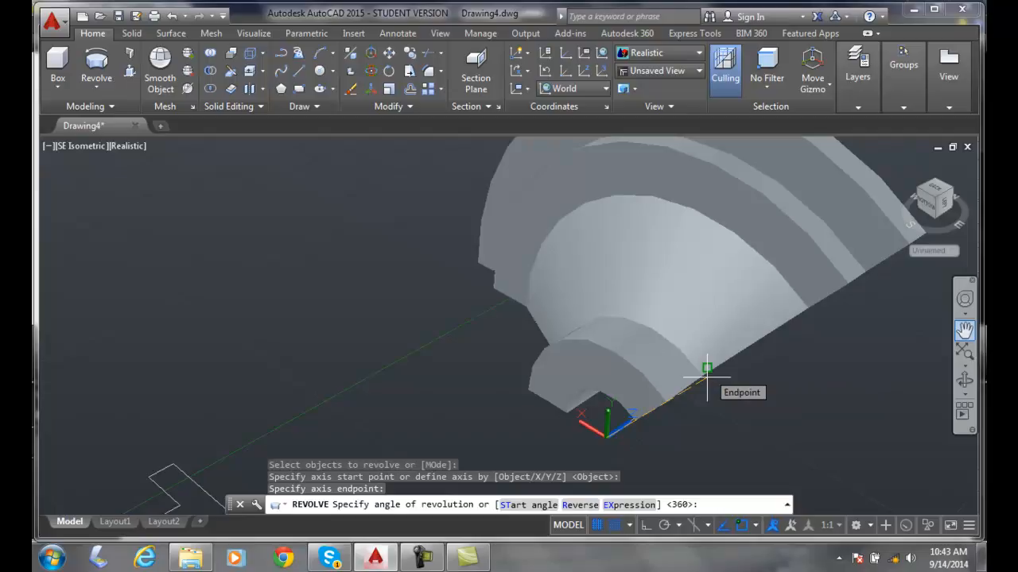
text(45)
key(Return)
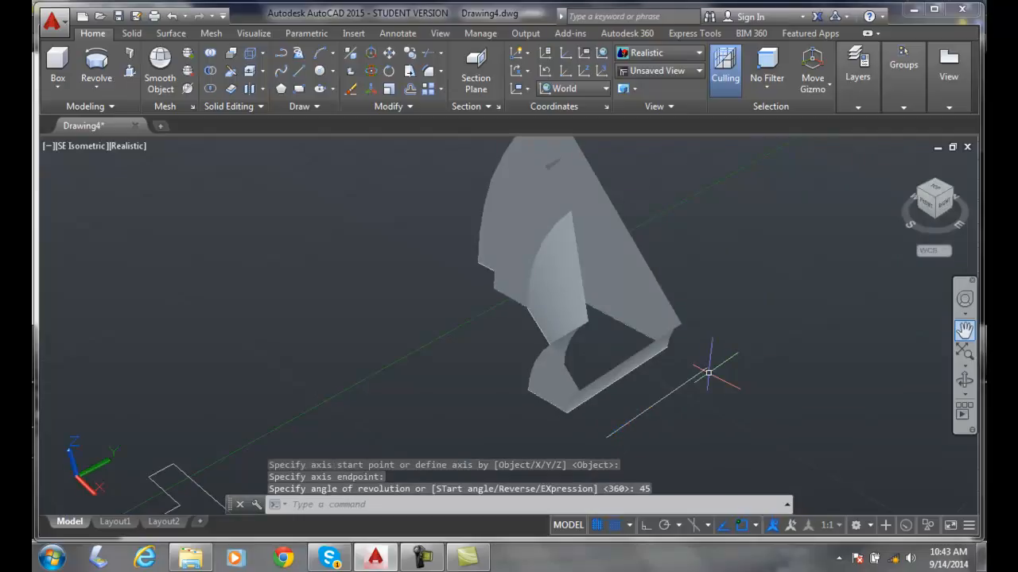
- Draw a closed C-shaped polyline with eight corners in the empty area beyond the 45-degree revolve
scroll(602, 381, down, 2)
scroll(569, 261, up, 4)
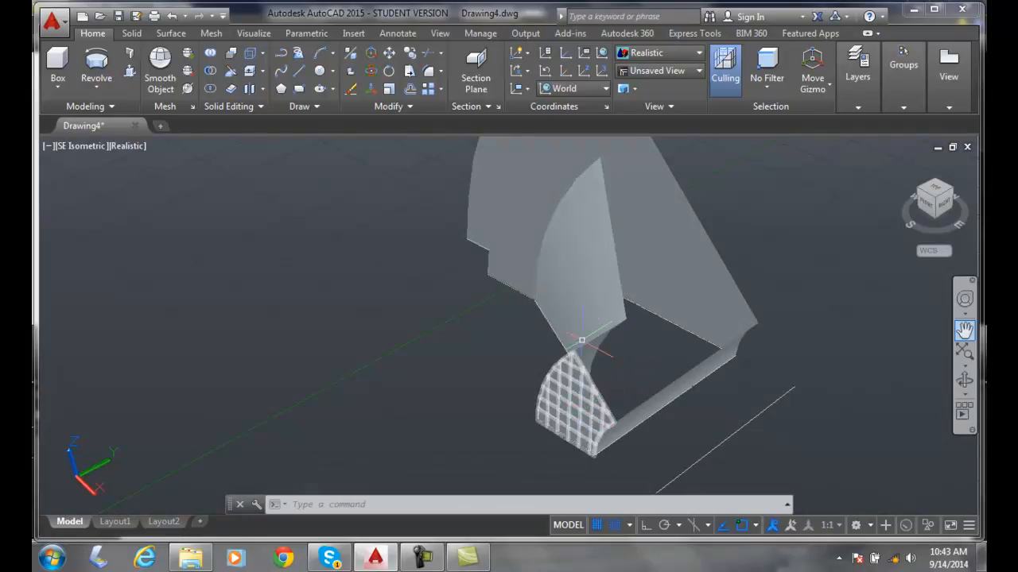
scroll(600, 219, down, 5)
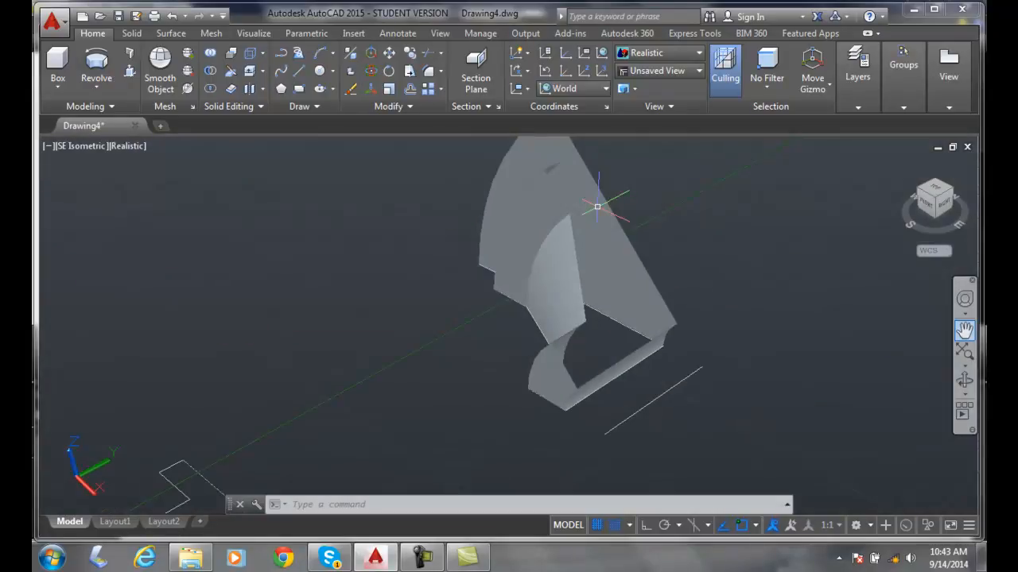
scroll(593, 250, down, 2)
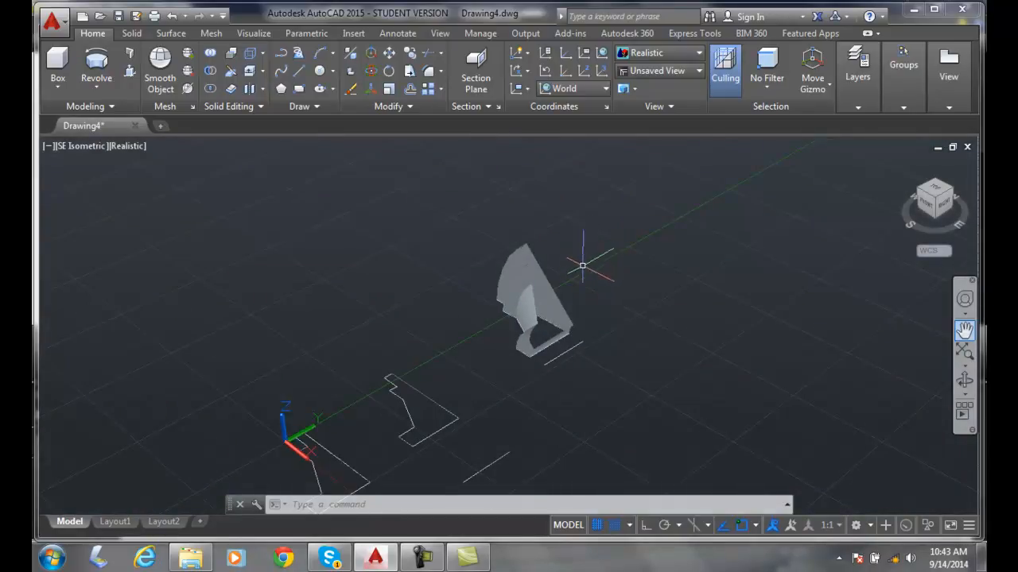
key(Escape)
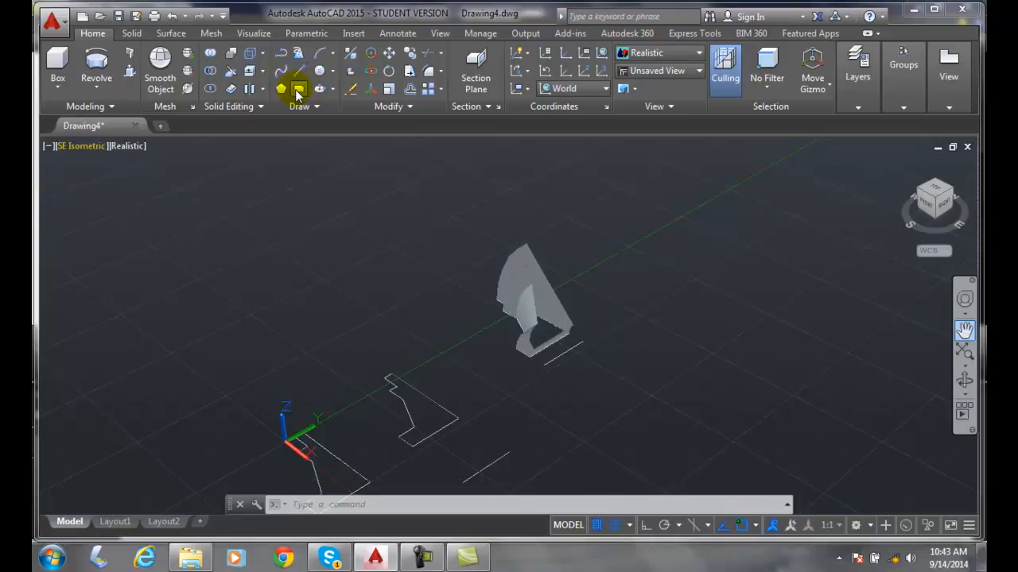
click(282, 53)
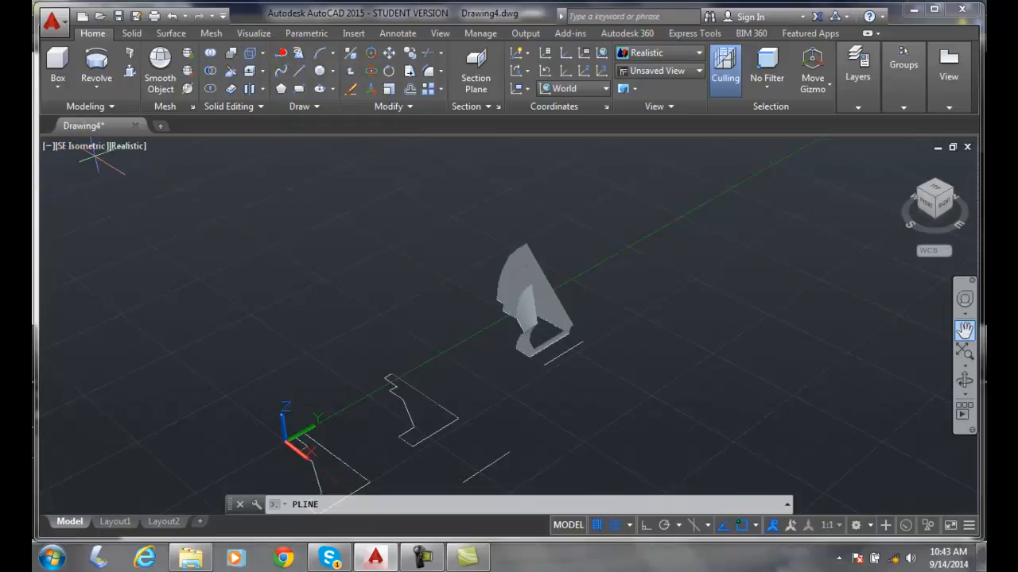
click(590, 253)
click(635, 224)
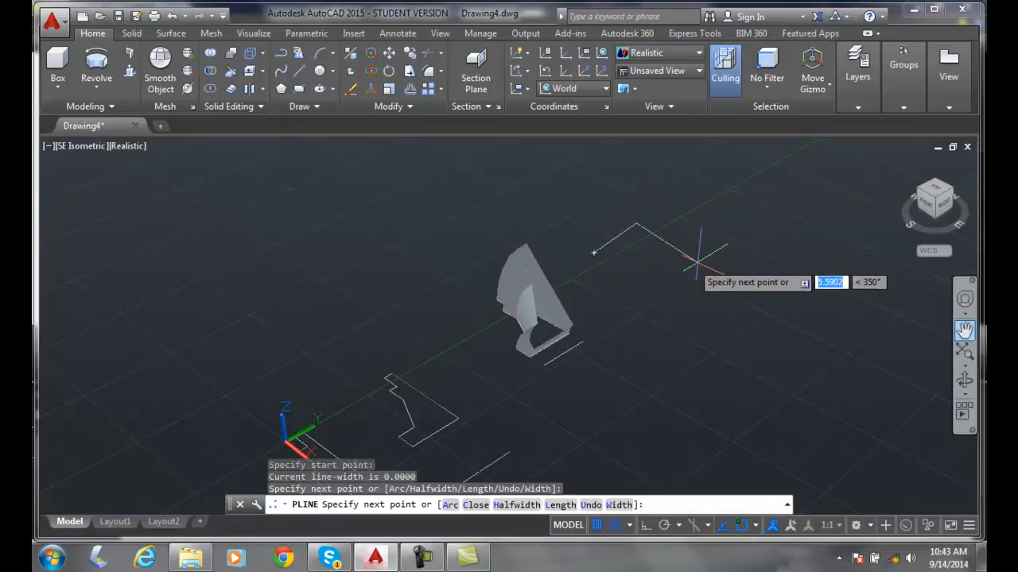
click(698, 261)
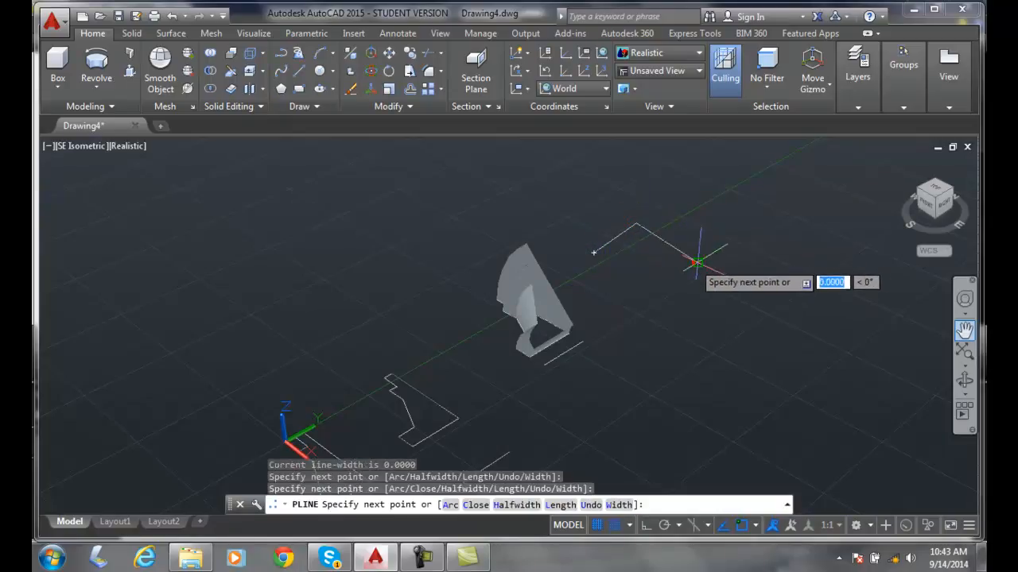
click(650, 291)
click(640, 284)
click(661, 269)
click(636, 248)
click(604, 266)
text(c)
key(Return)
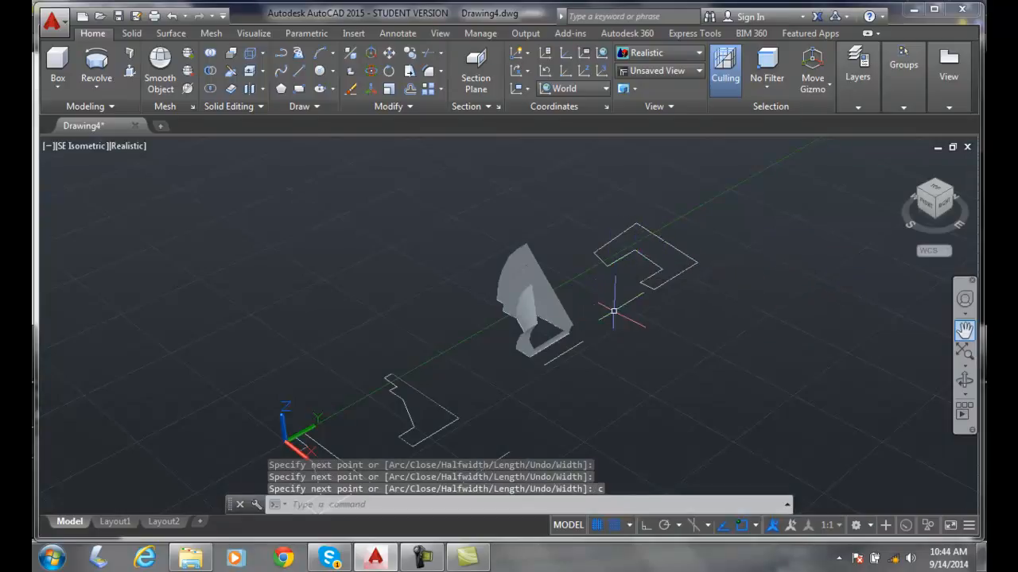
- Revolve the closed C-shaped polyline 75 degrees about an axis picked by two points beside its open side
click(93, 62)
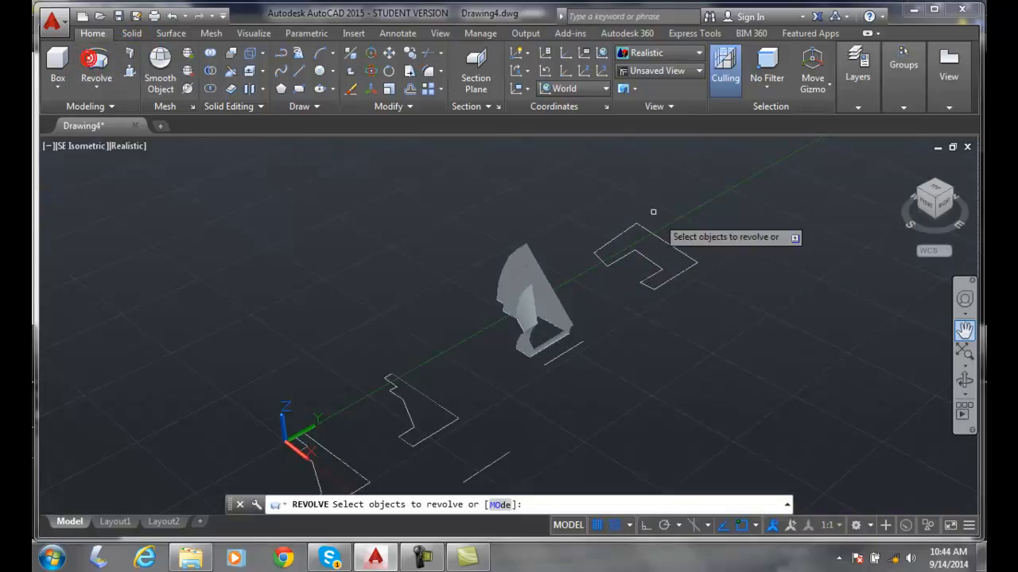
click(700, 303)
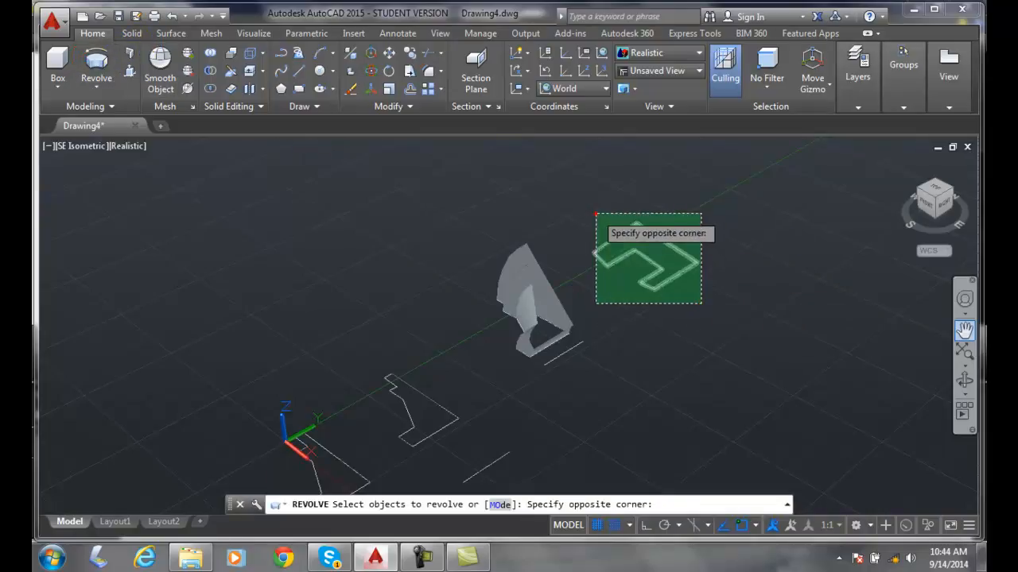
click(598, 210)
key(Return)
click(733, 274)
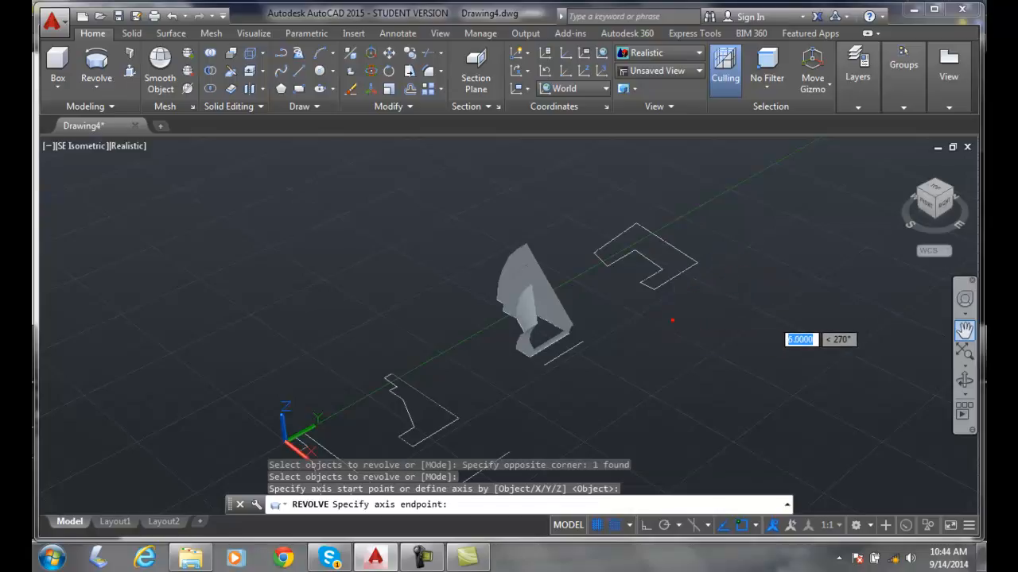
click(672, 318)
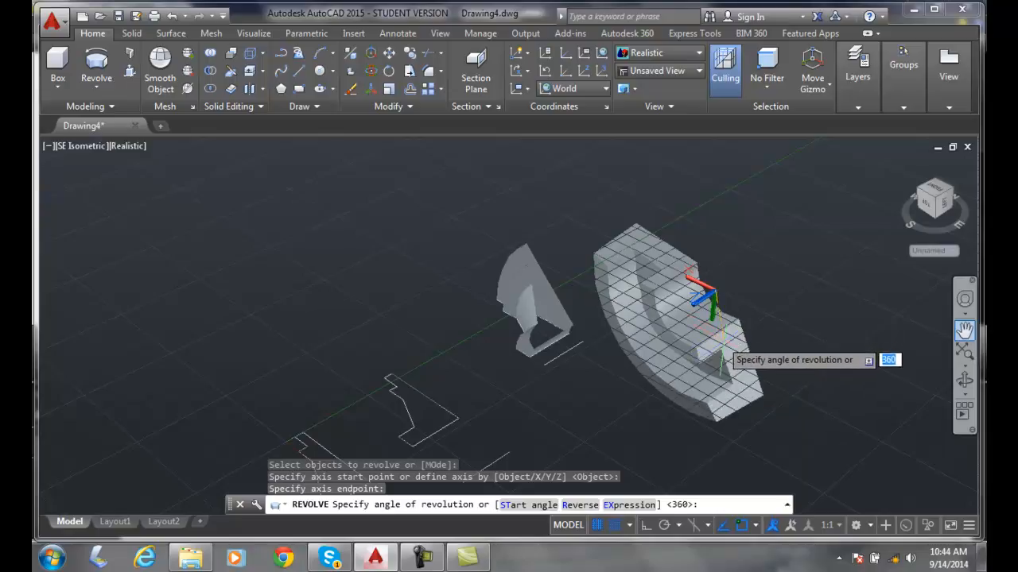
text(75)
key(Return)
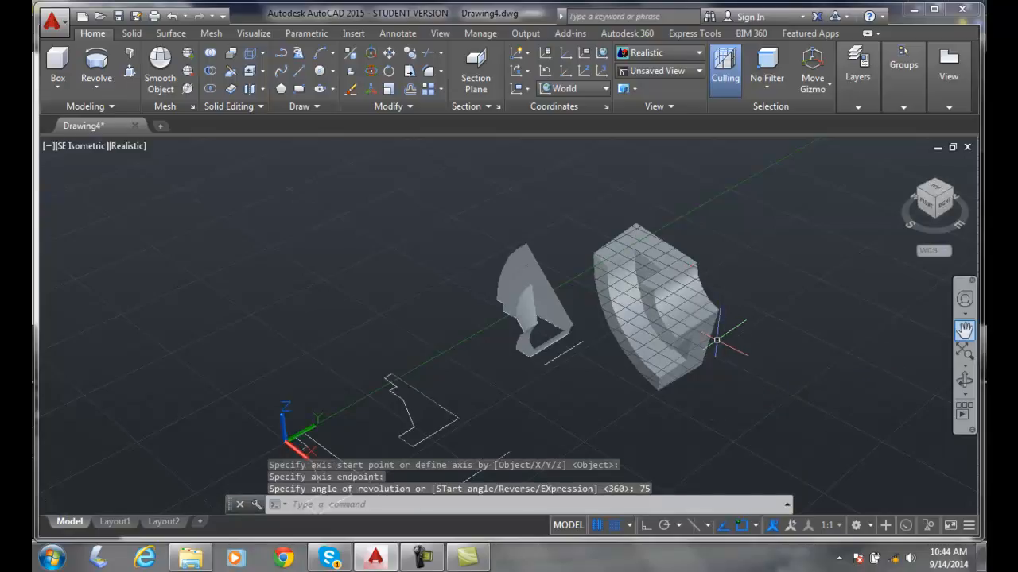
- Compare the object revolved from the closed polyline with the one revolved from separate lines
click(698, 327)
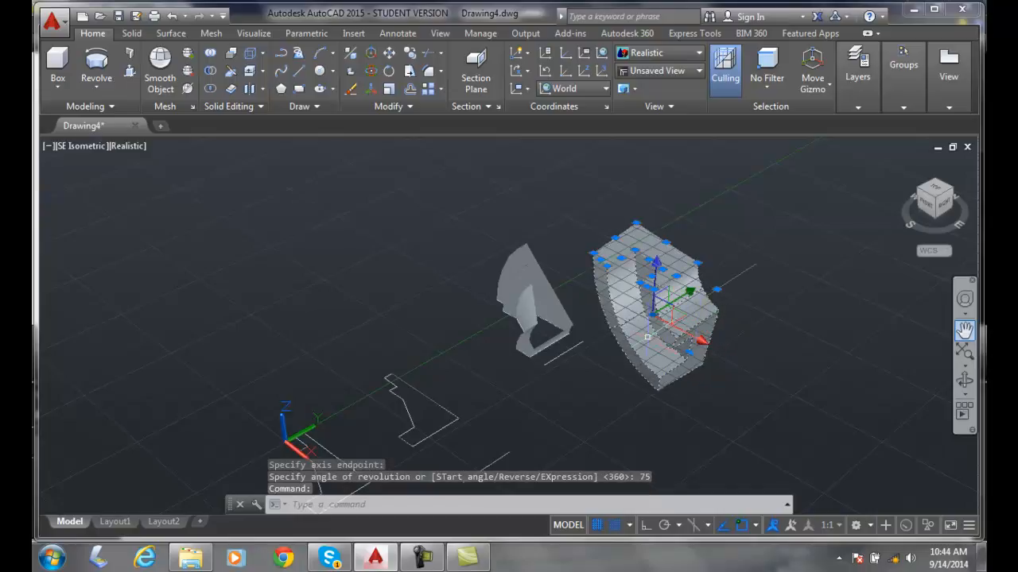
scroll(505, 330, up, 3)
key(Escape)
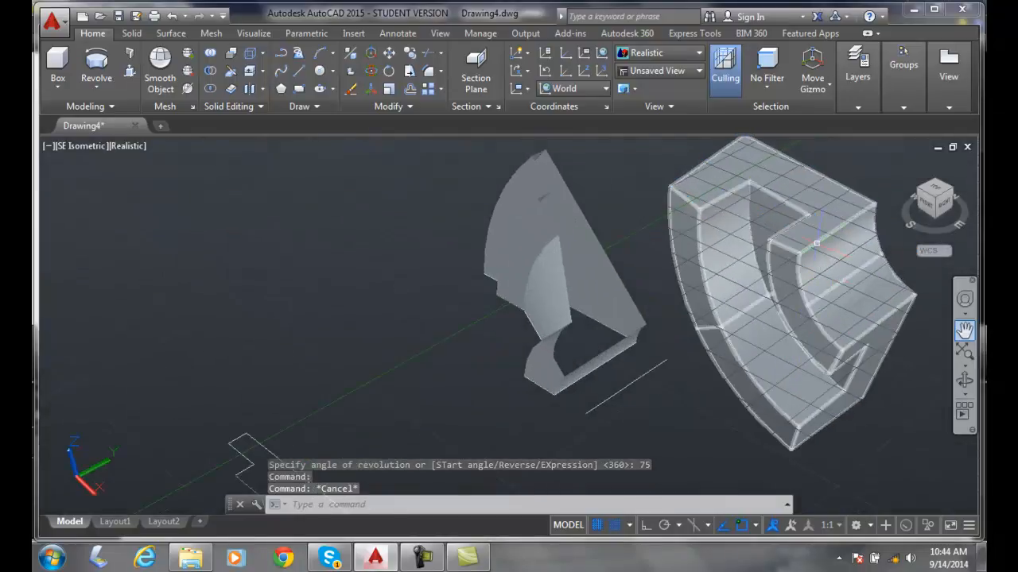
click(579, 367)
scroll(497, 318, down, 2)
key(Escape)
scroll(567, 382, down, 2)
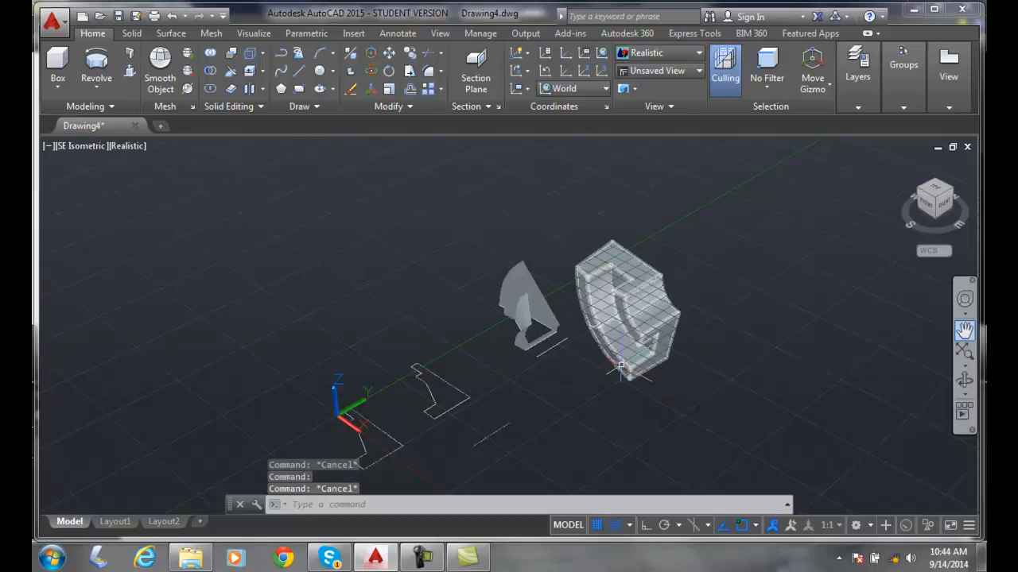
- Erase the 75-degree object revolved from the C-shaped polyline
text(e)
key(Return)
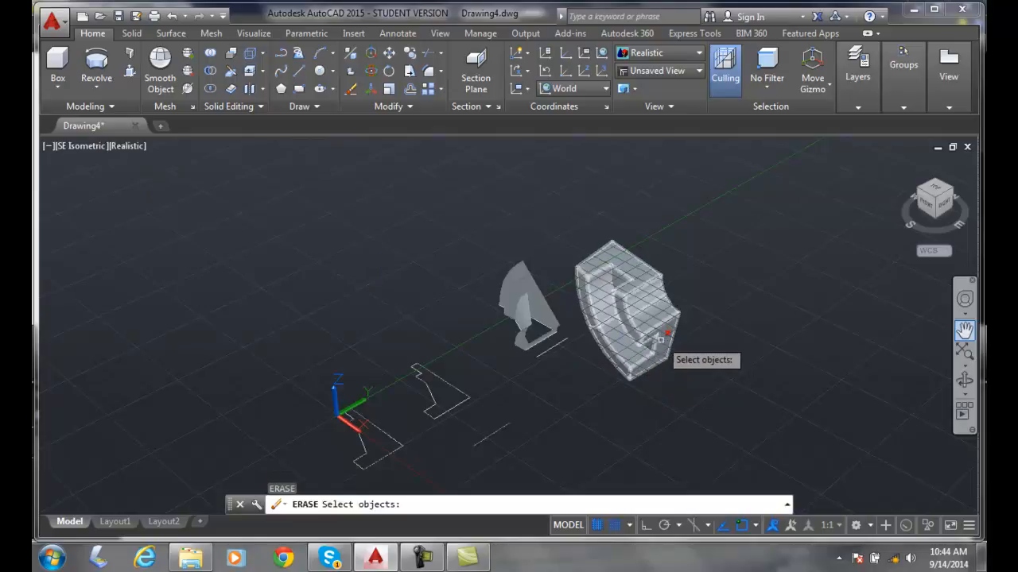
click(673, 351)
right_click(662, 334)
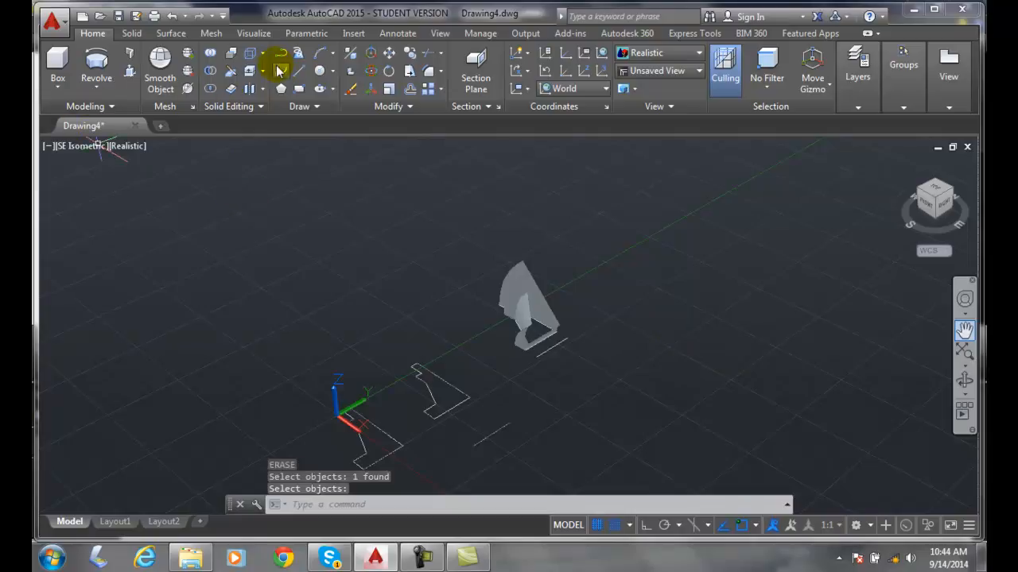
- Draw a long, narrow ellipse by its center and axis ends in the empty area beyond the existing 45-degree revolve
click(319, 71)
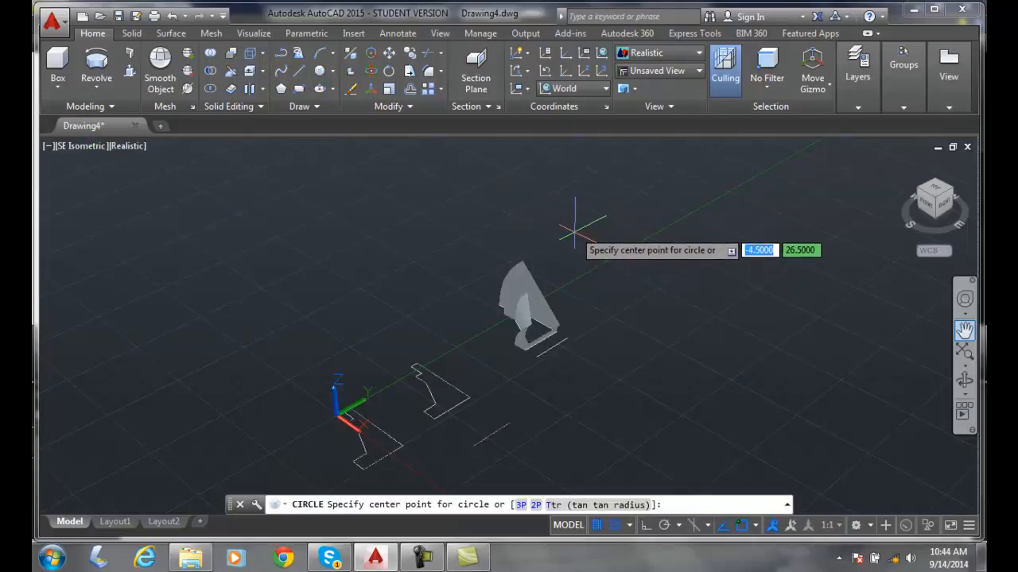
key(Escape)
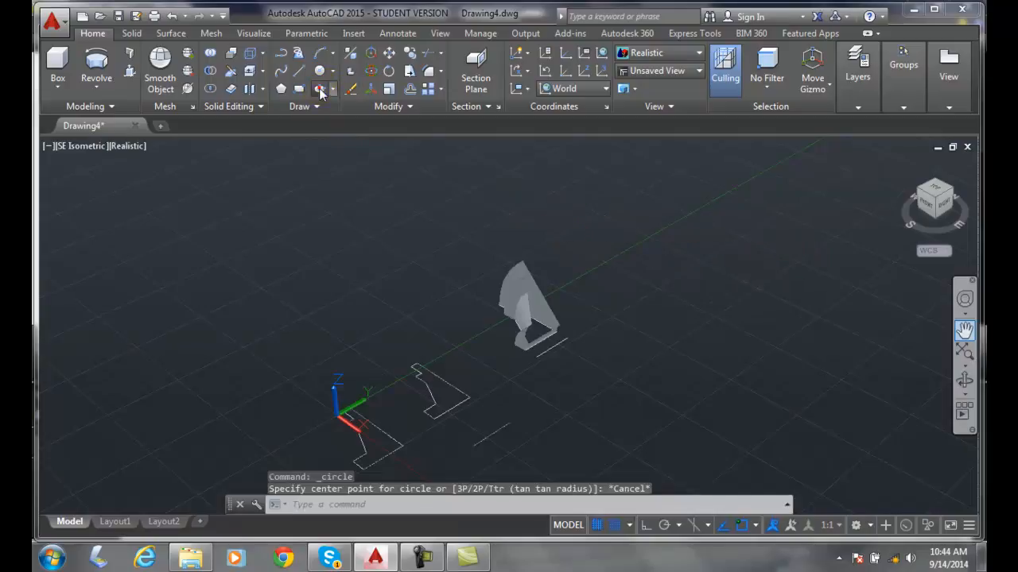
click(319, 89)
click(565, 232)
click(653, 238)
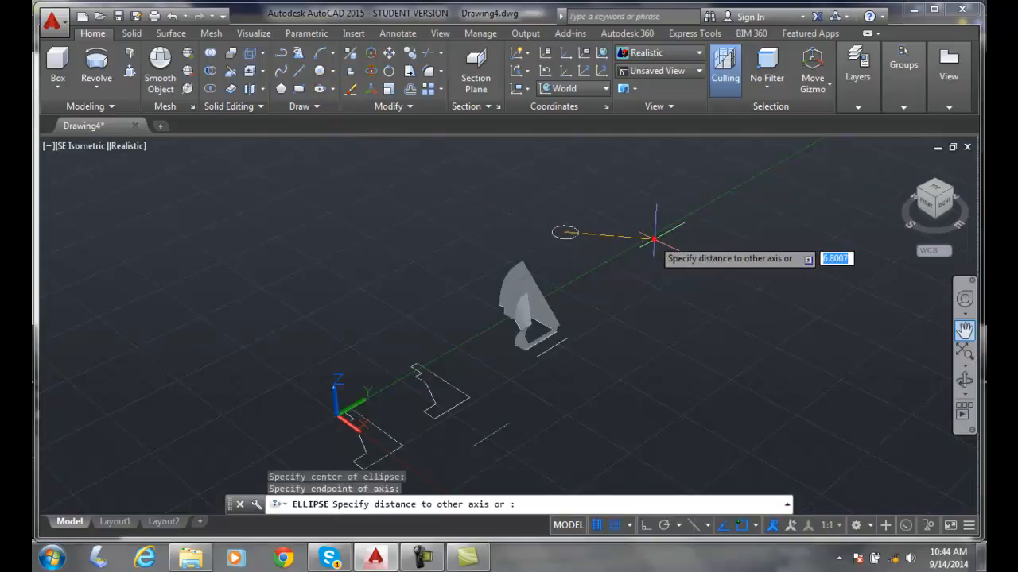
click(564, 225)
key(Escape)
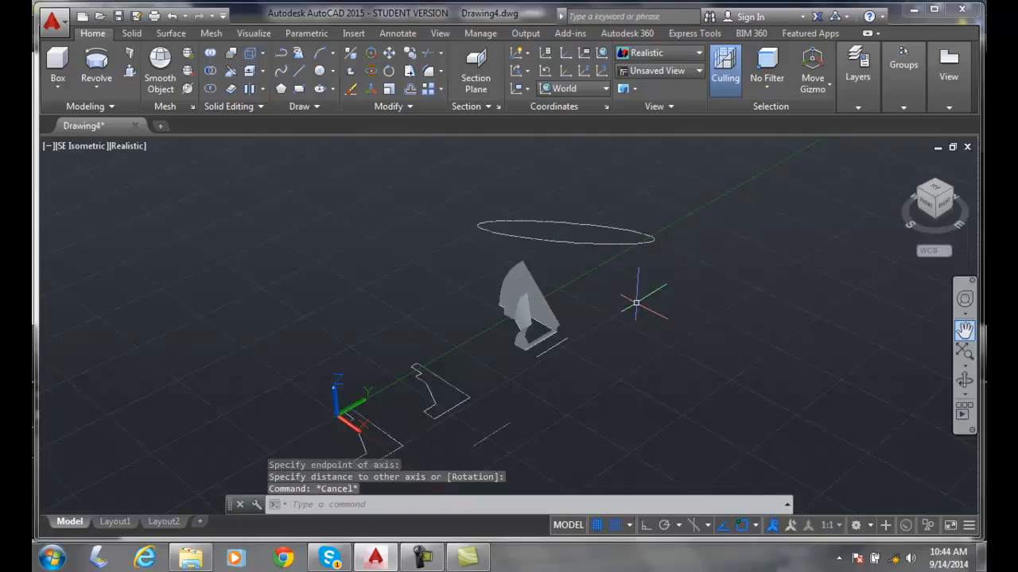
- Revolve the ellipse 270 degrees about an axis picked by two points in the empty space beside it
click(97, 68)
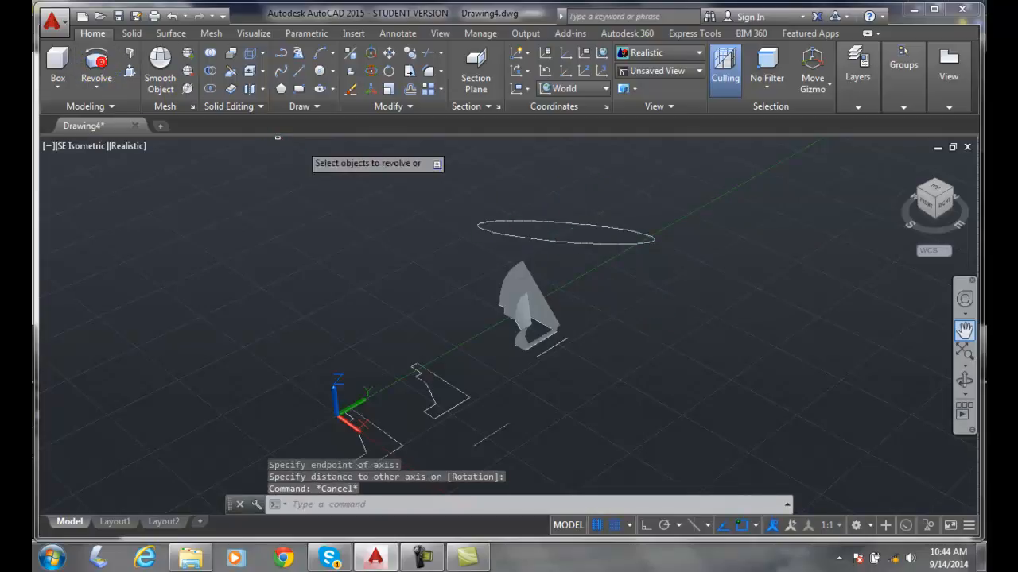
click(588, 245)
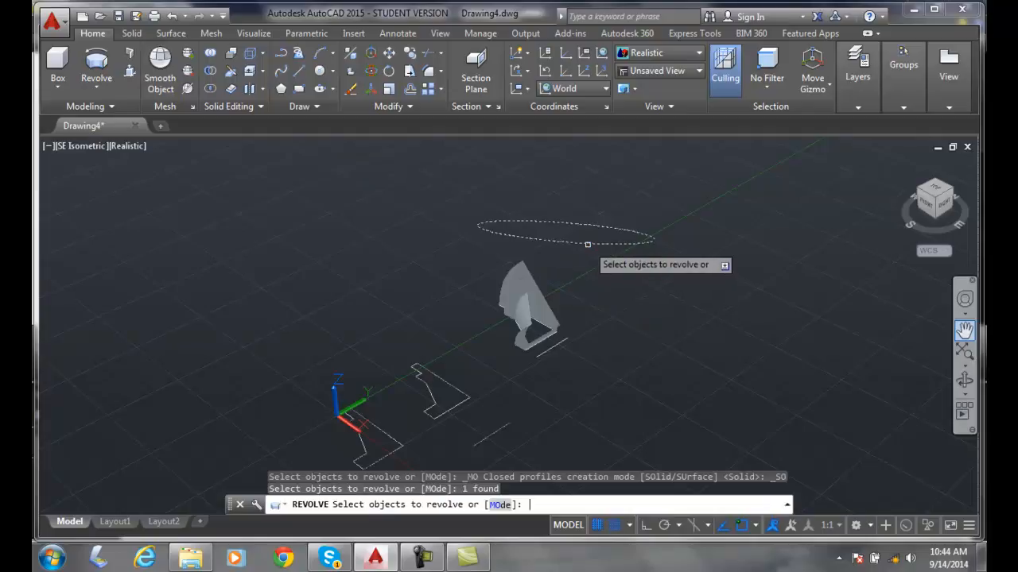
key(Return)
click(640, 324)
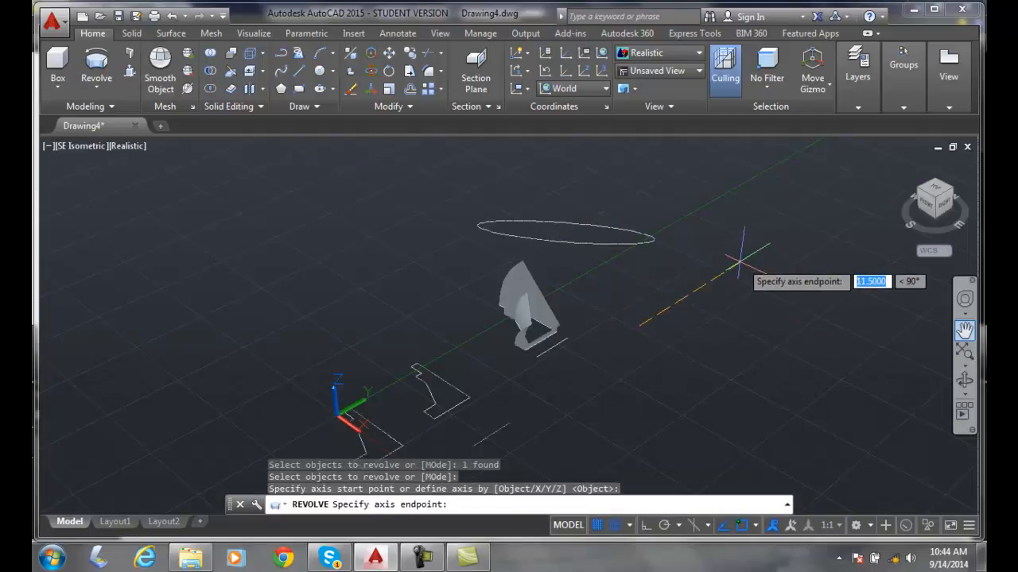
click(740, 260)
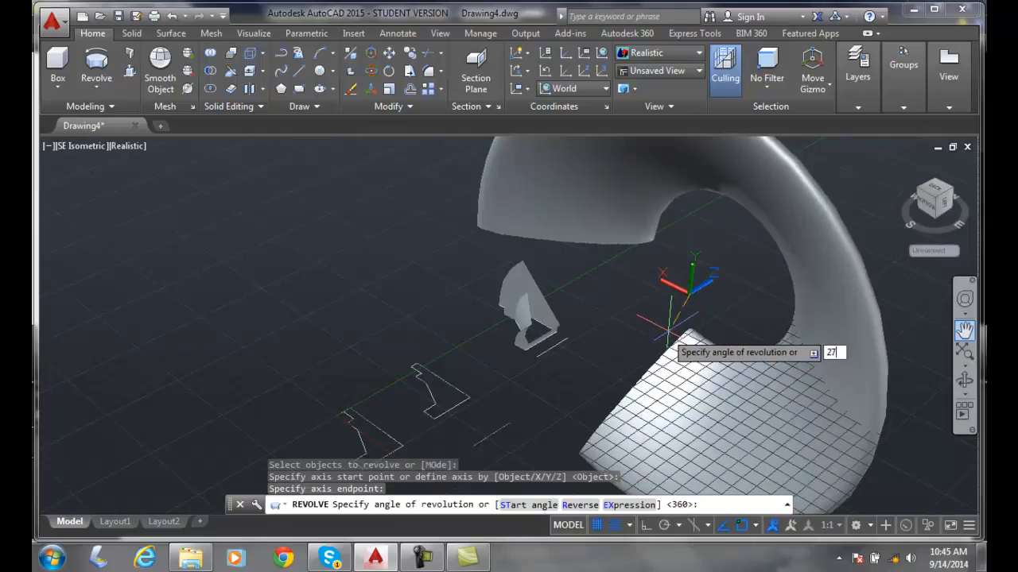
text(270)
key(Return)
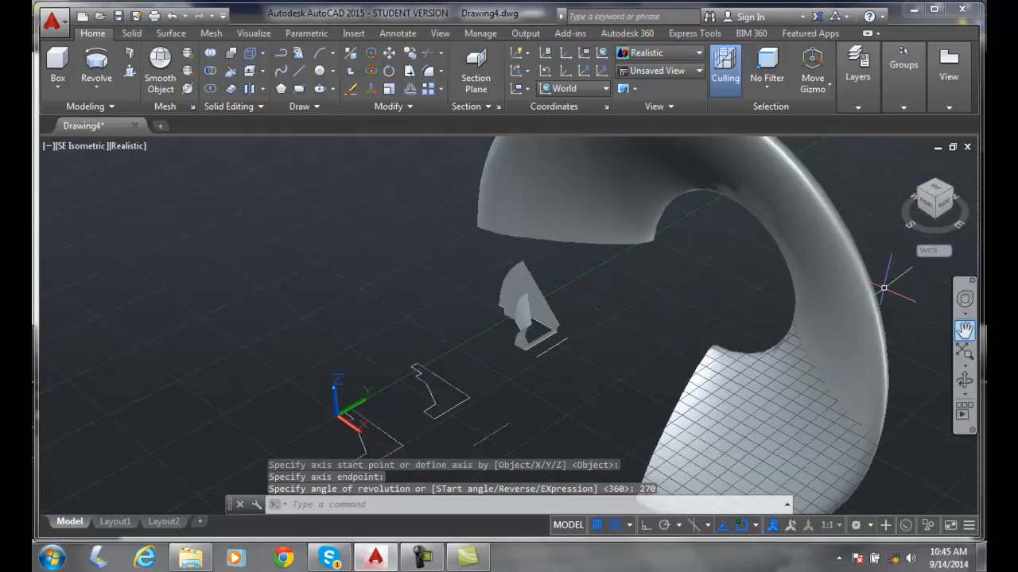
- Erase the short end line of the separate-line profile nearest the origin, leaving that profile open
click(965, 394)
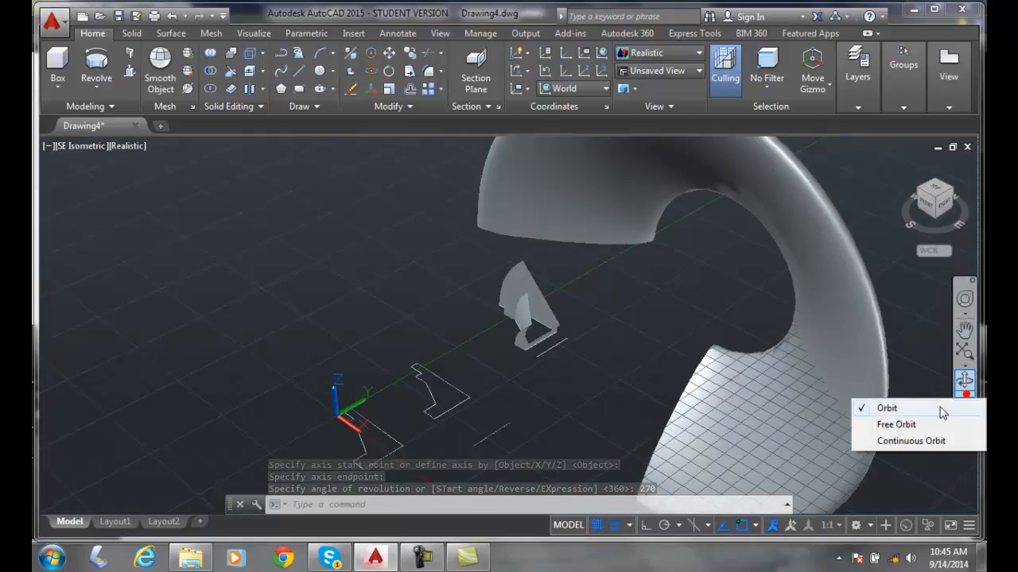
click(889, 408)
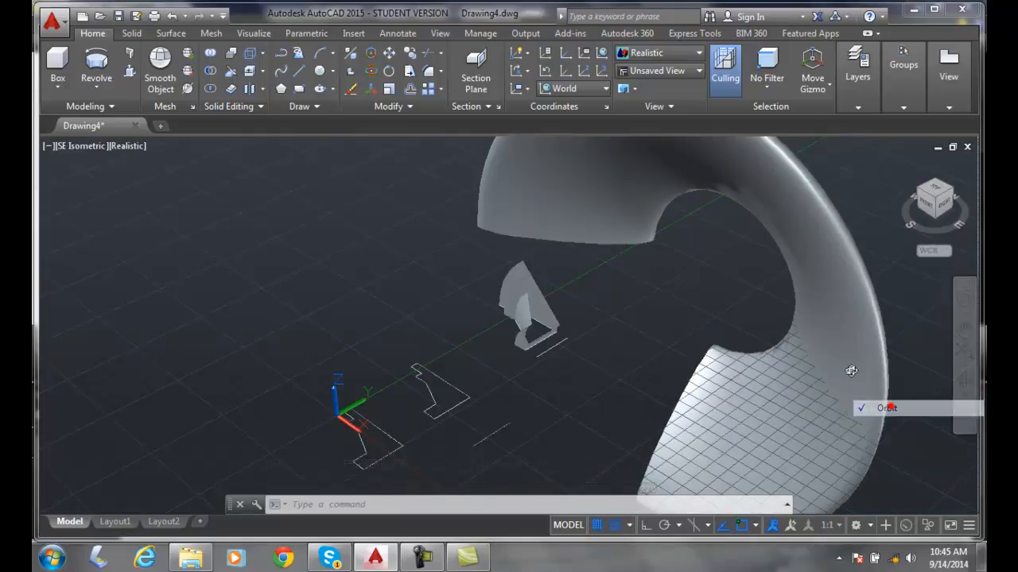
drag(804, 345, 813, 316)
key(Escape)
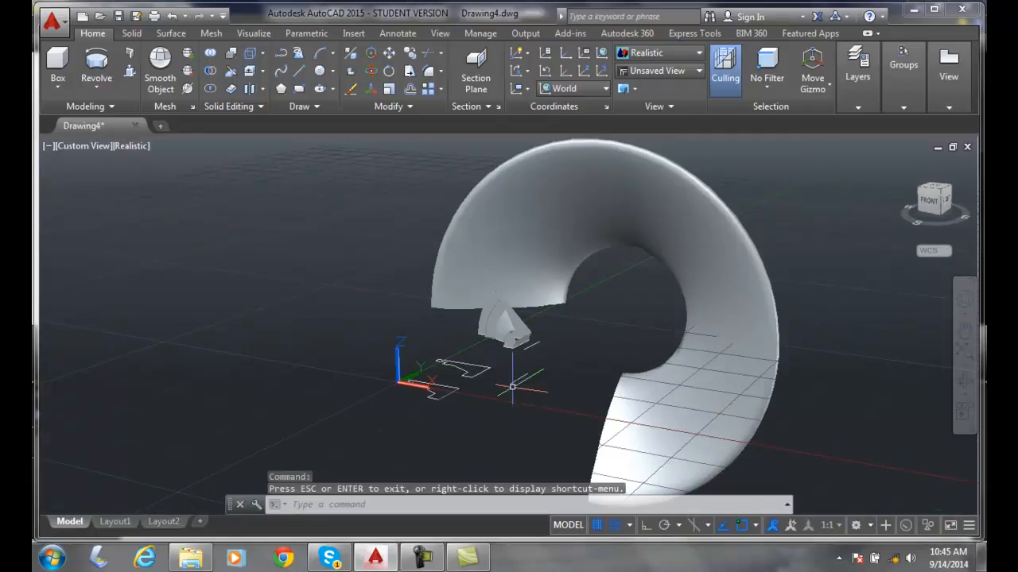
click(487, 370)
scroll(471, 406, up, 3)
scroll(479, 430, down, 2)
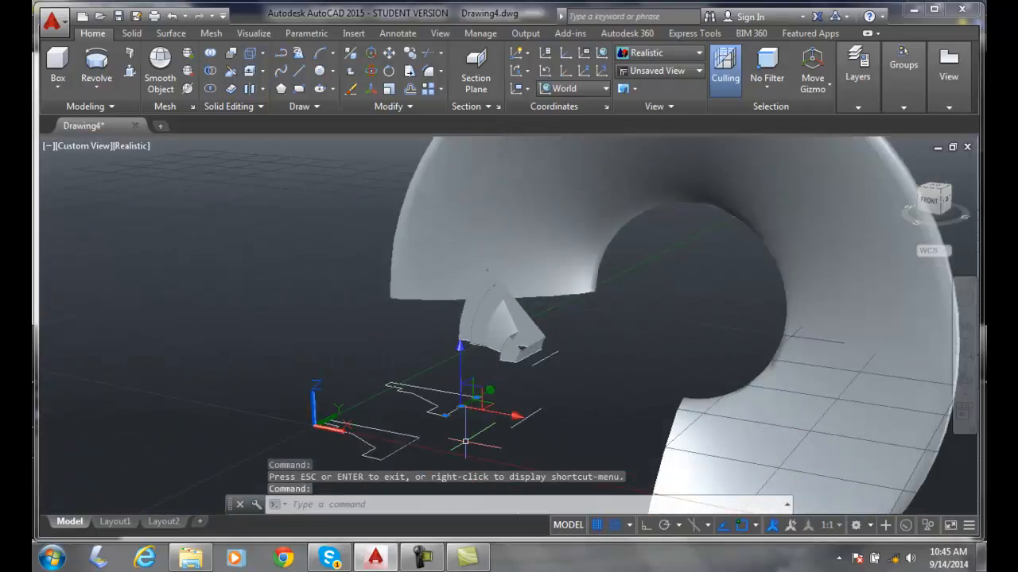
scroll(455, 434, up, 2)
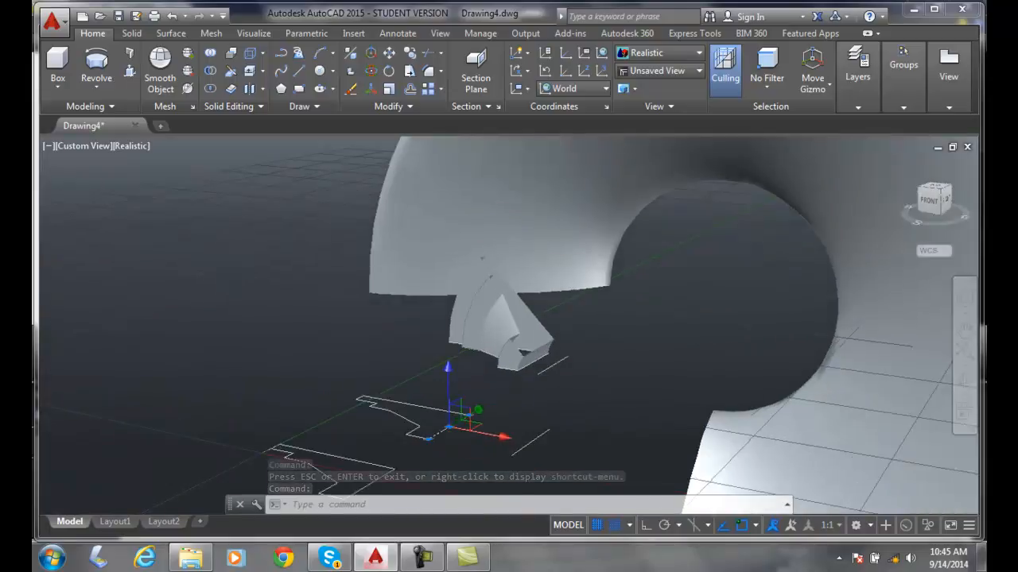
scroll(429, 437, down, 3)
key(Escape)
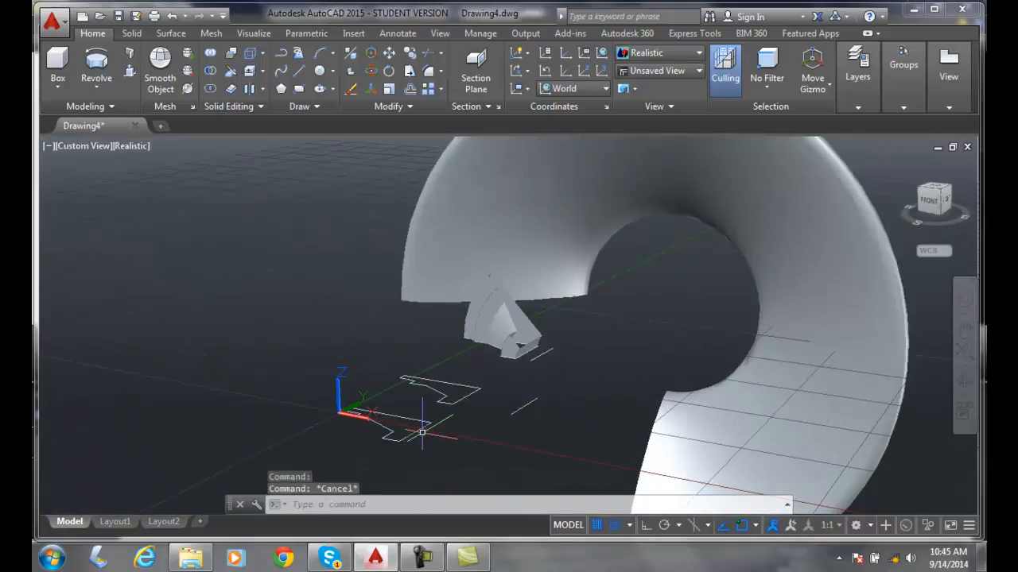
click(421, 434)
key(Delete)
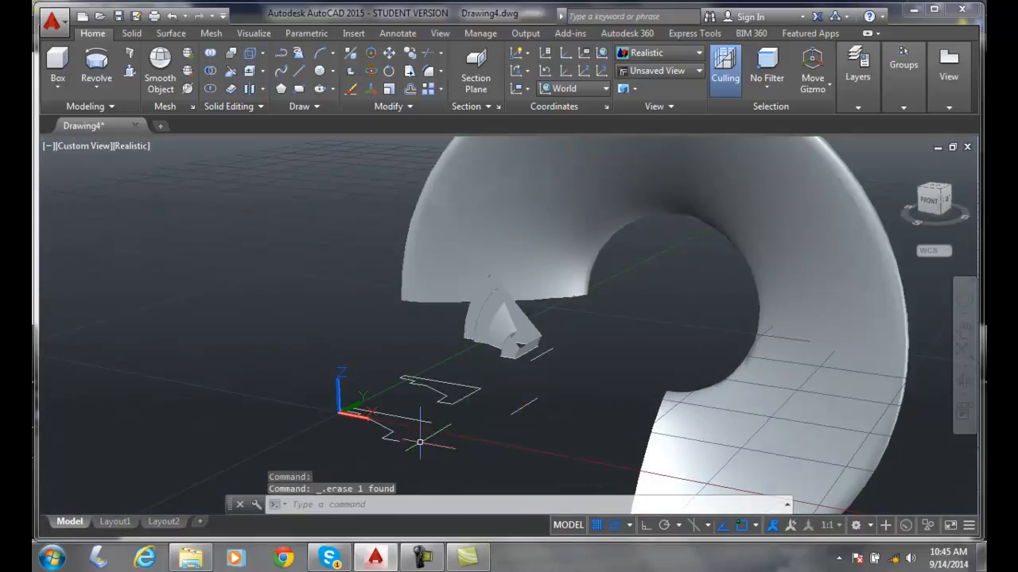
- Revolve the remaining lines of the open profile at the origin 45 degrees about an axis picked by two points beside its open end
click(96, 63)
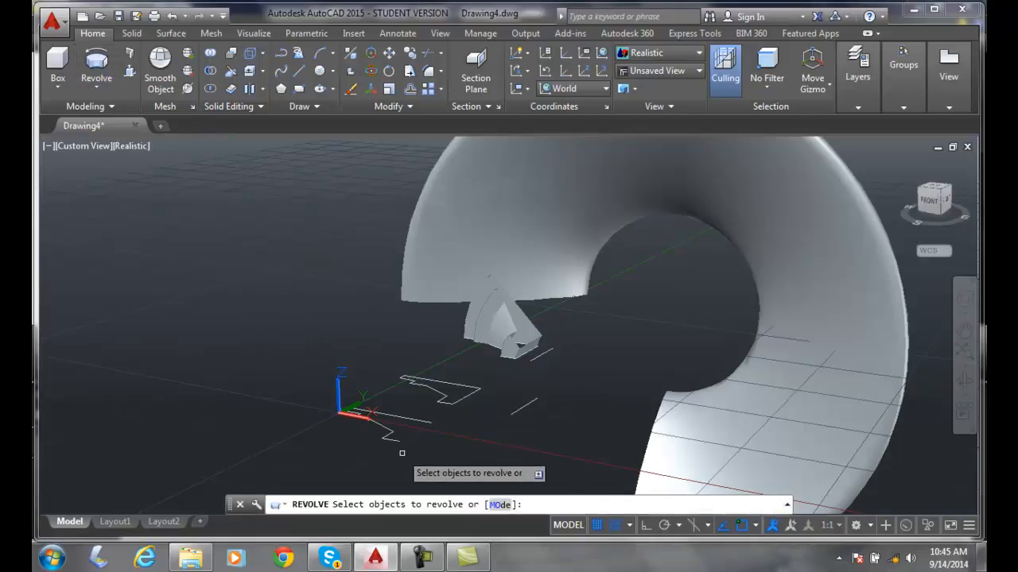
click(432, 459)
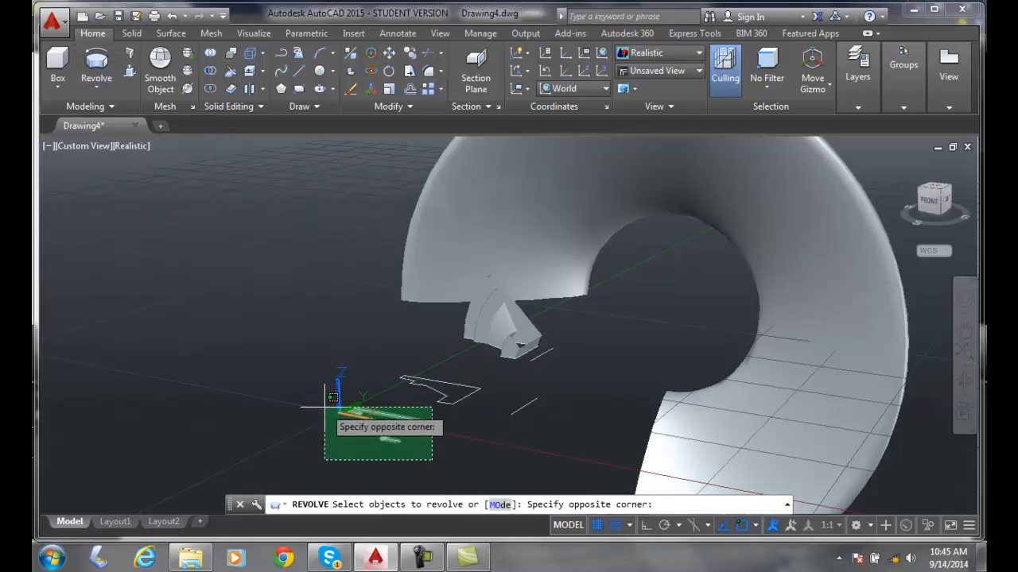
click(324, 407)
key(Return)
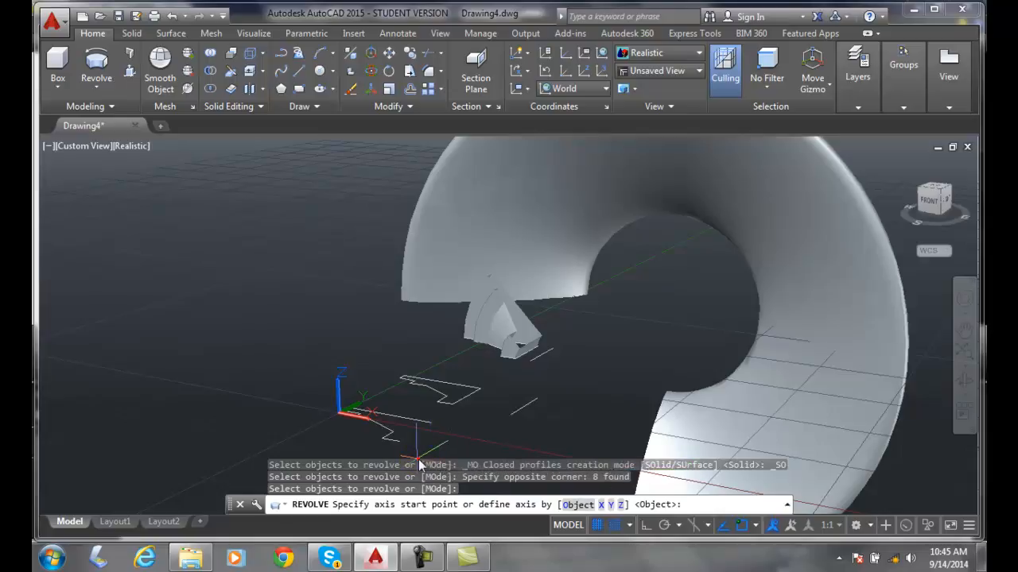
click(447, 434)
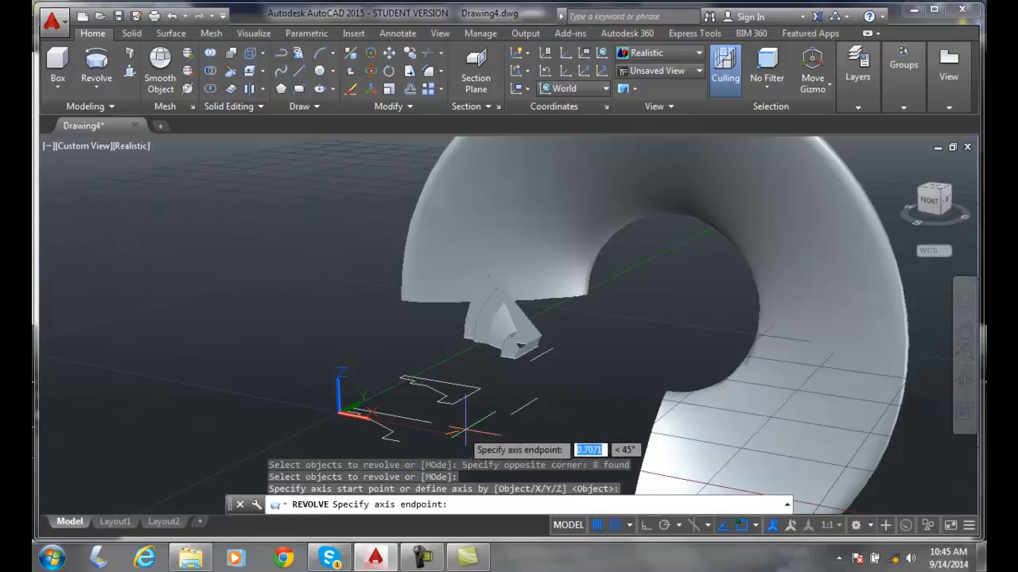
click(419, 427)
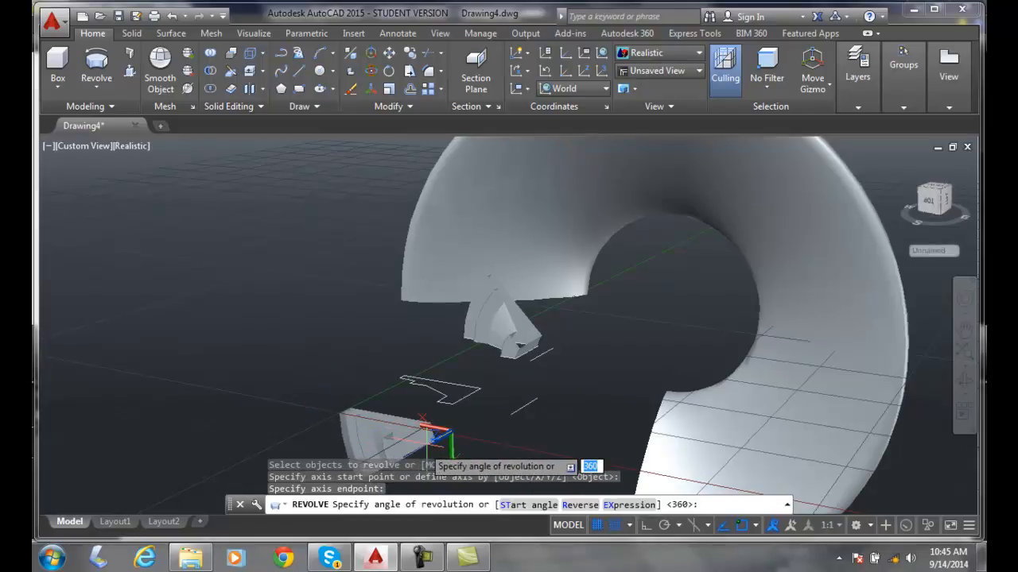
text(45)
key(Return)
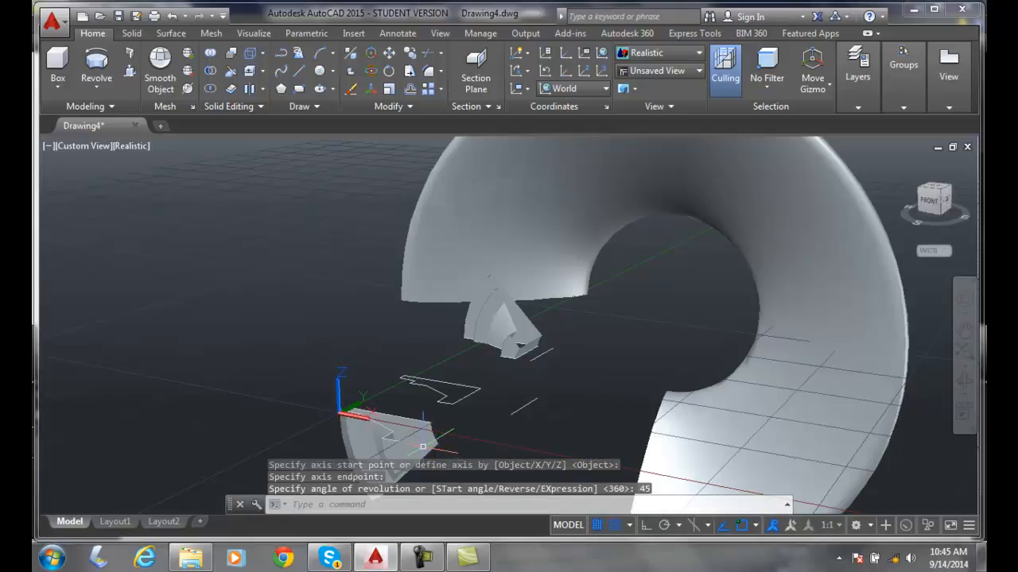
- Examine the 45-degree revolve of the open profile up close and compare it with the unrevolved line profile and the other revolved objects
scroll(371, 408, up, 5)
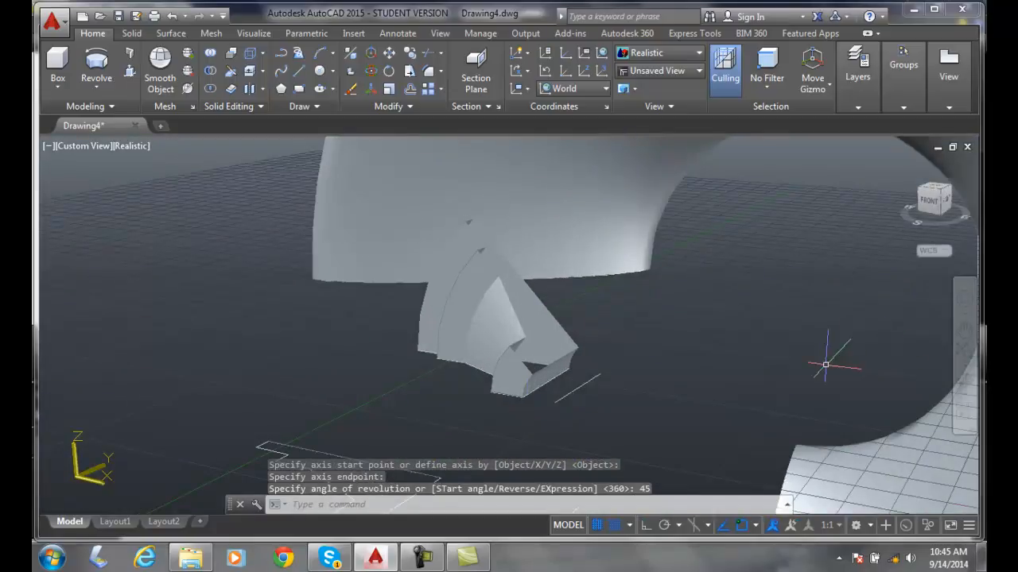
click(963, 328)
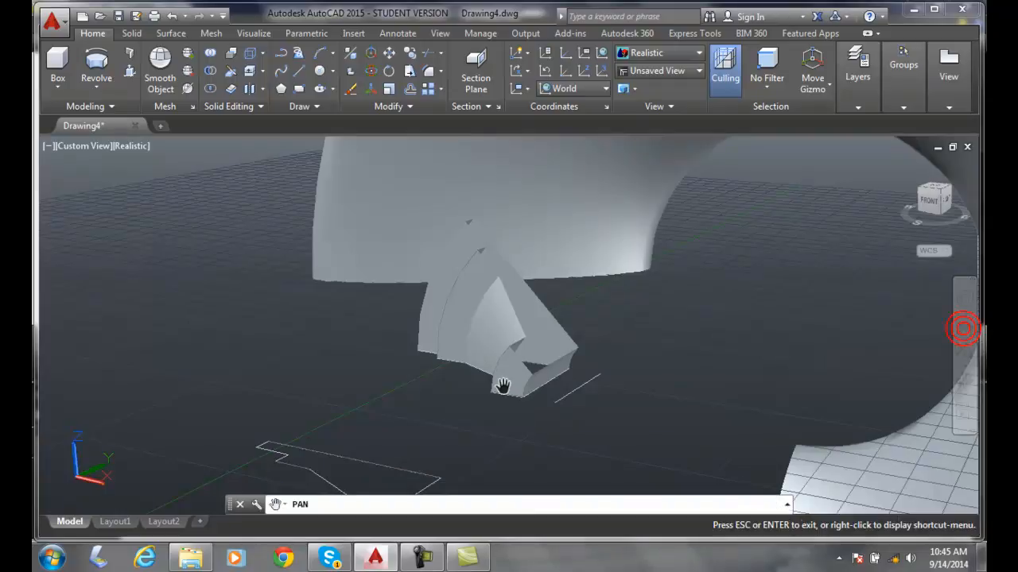
drag(445, 419, 592, 251)
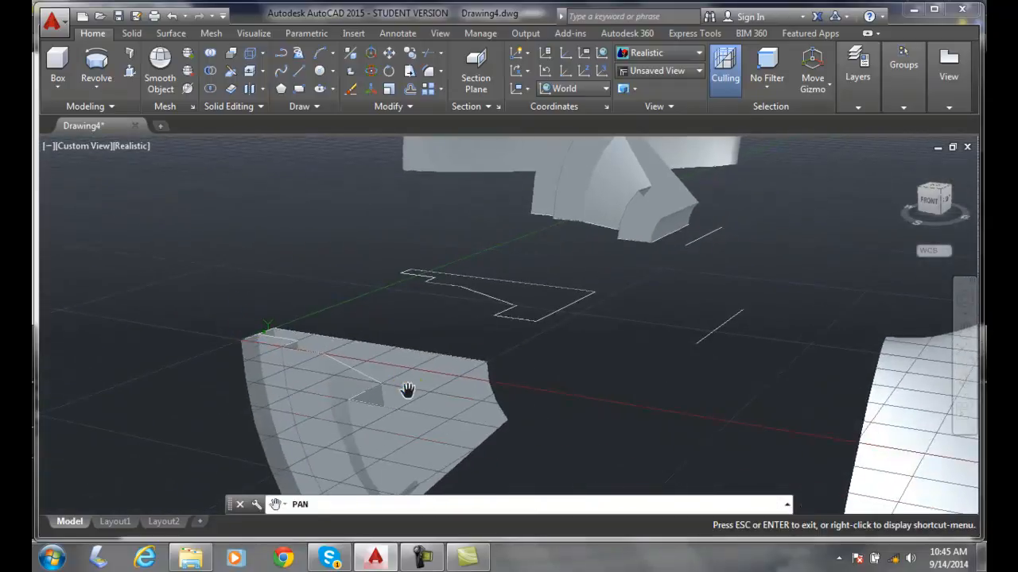
key(Escape)
click(361, 381)
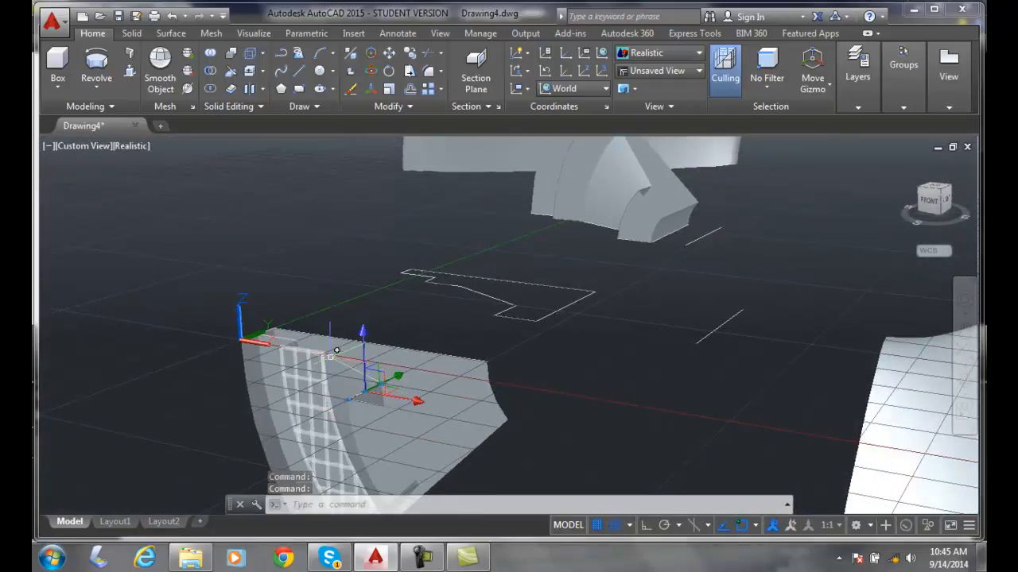
key(Escape)
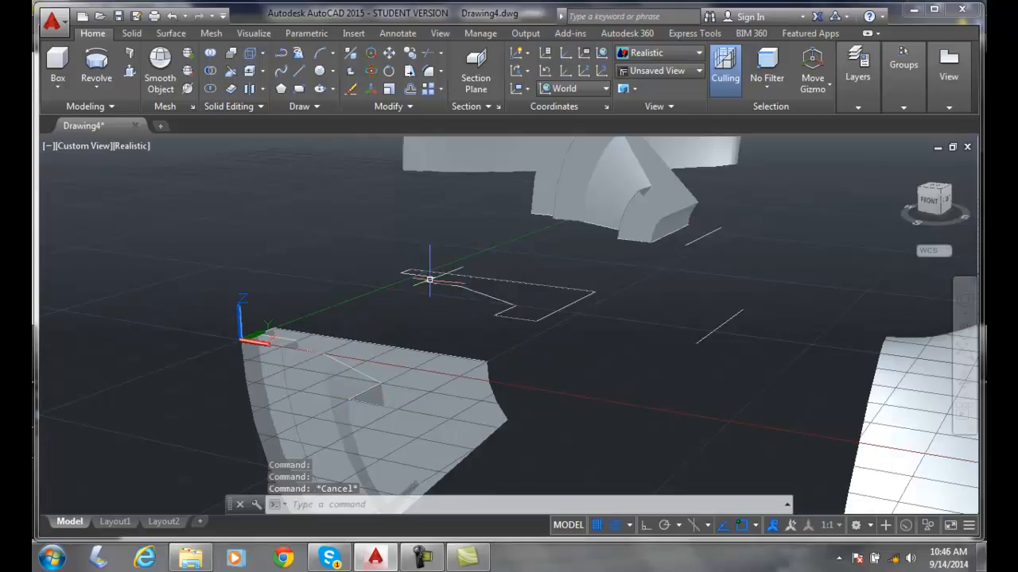
click(480, 296)
key(Escape)
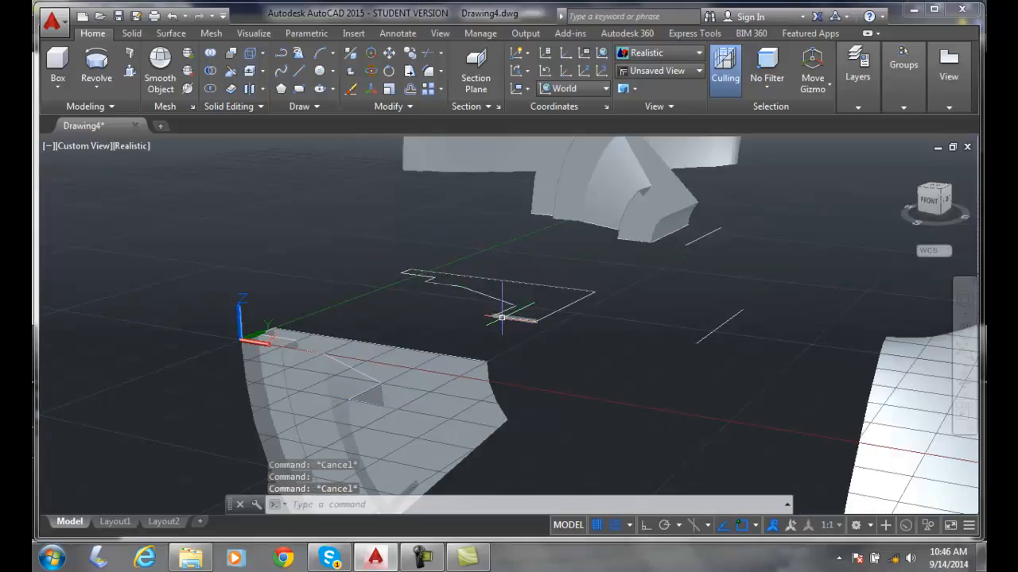
scroll(501, 317, down, 5)
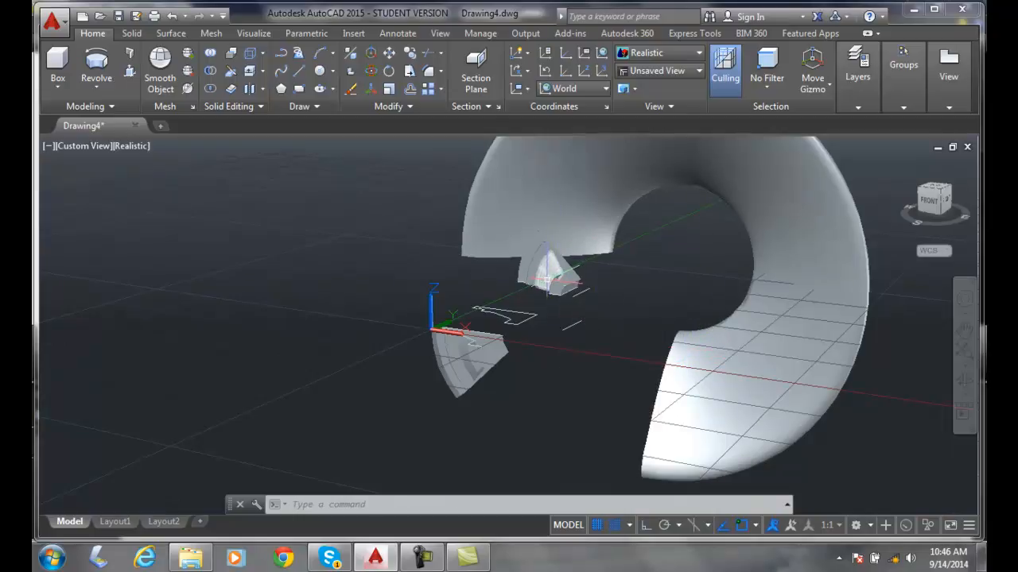
scroll(542, 319, down, 1)
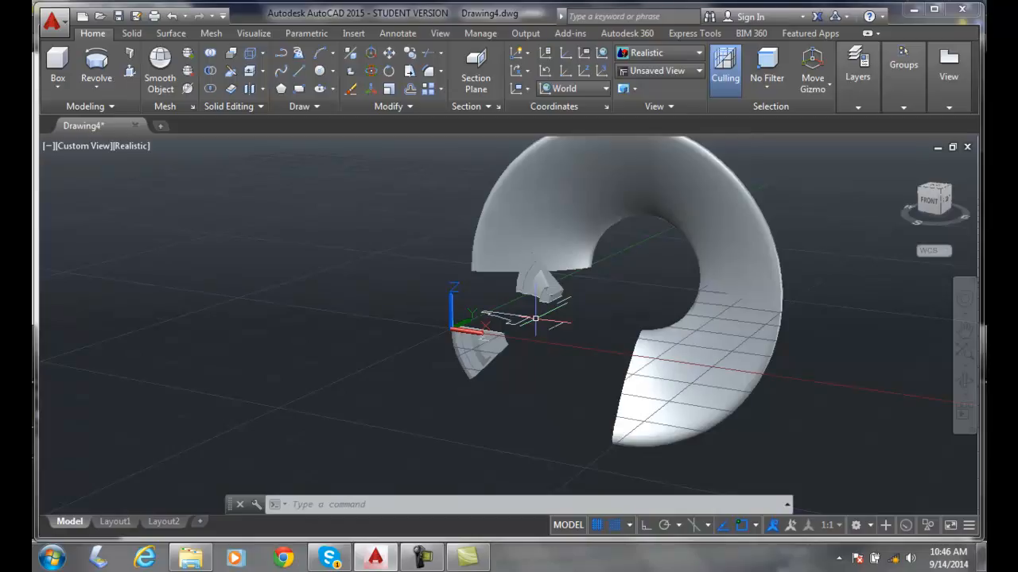
scroll(523, 329, down, 2)
scroll(511, 337, up, 3)
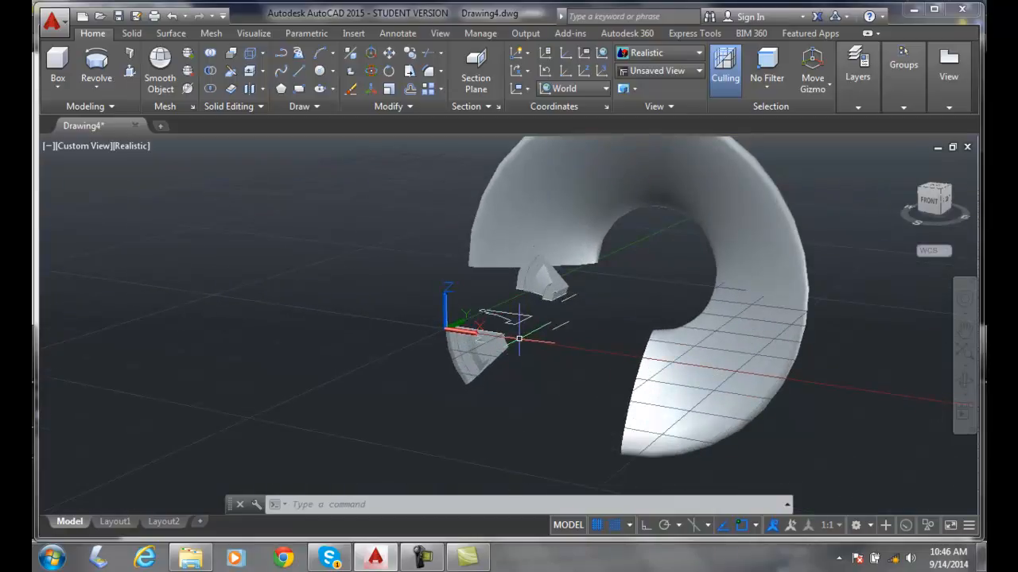